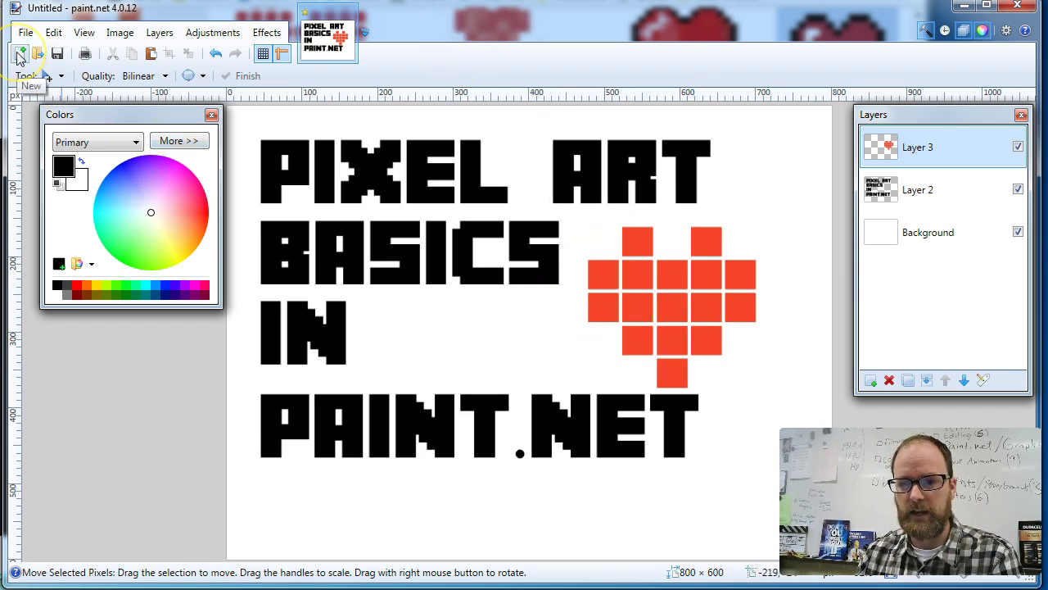
Step: Create a new blank image 400 pixels wide and 300 pixels high
{"action": "left_click", "coordinate": [25, 33]}
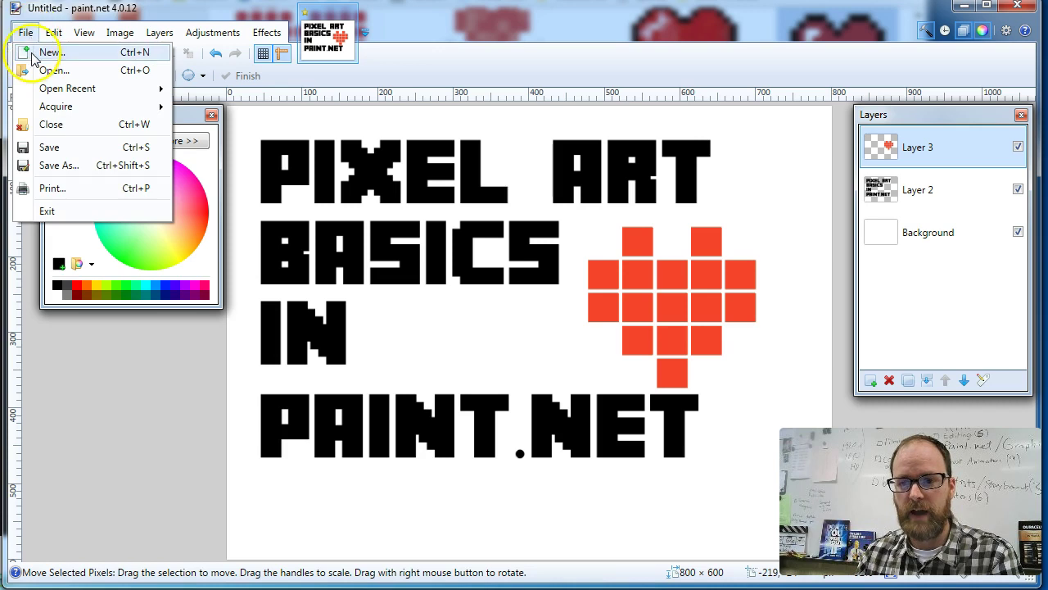
{"action": "left_click", "coordinate": [90, 52]}
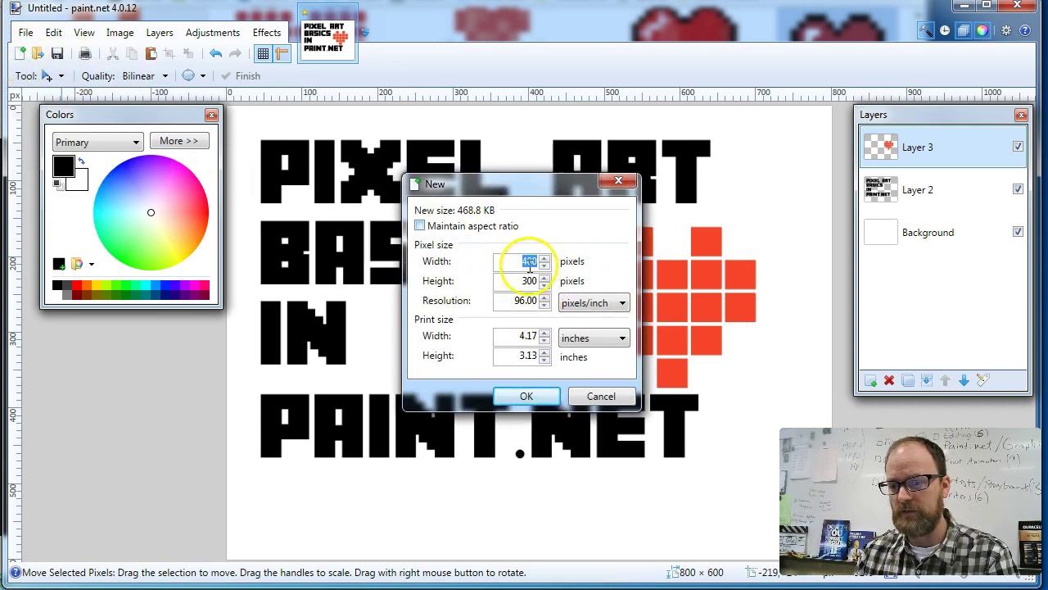
{"action": "left_click", "coordinate": [526, 396]}
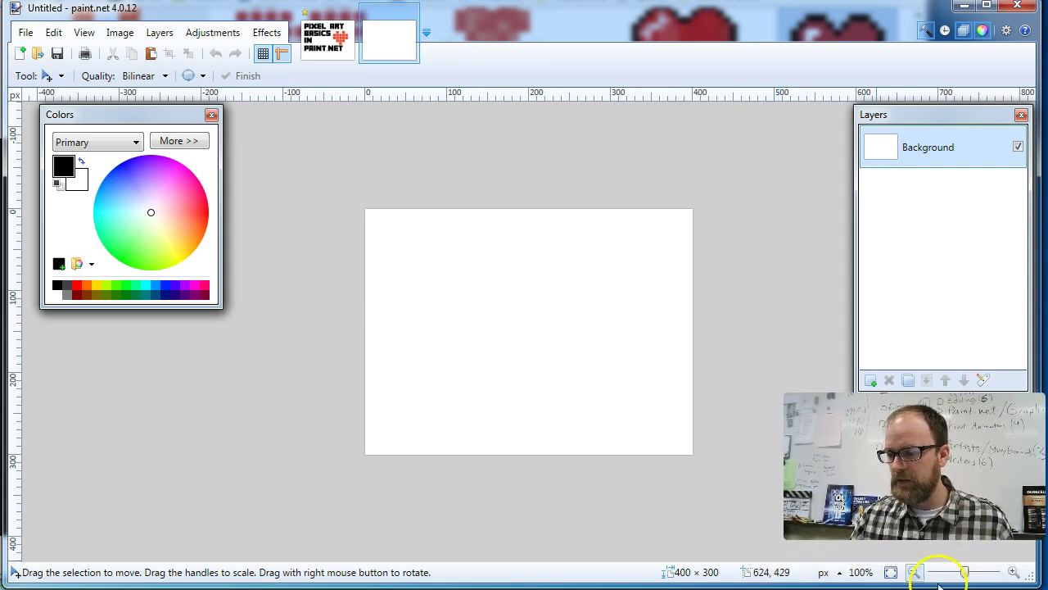
Step: Zoom the blank canvas in to 3200% and switch the pixel grid off and back on
{"action": "left_click_drag", "start_coordinate": [965, 575], "coordinate": [999, 577]}
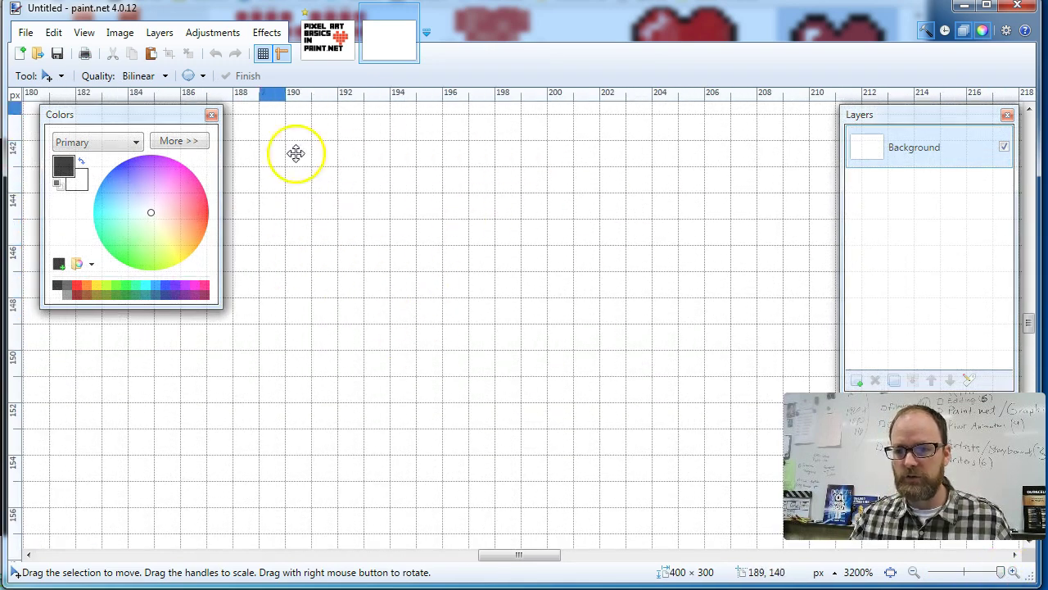
{"action": "left_click", "coordinate": [263, 54]}
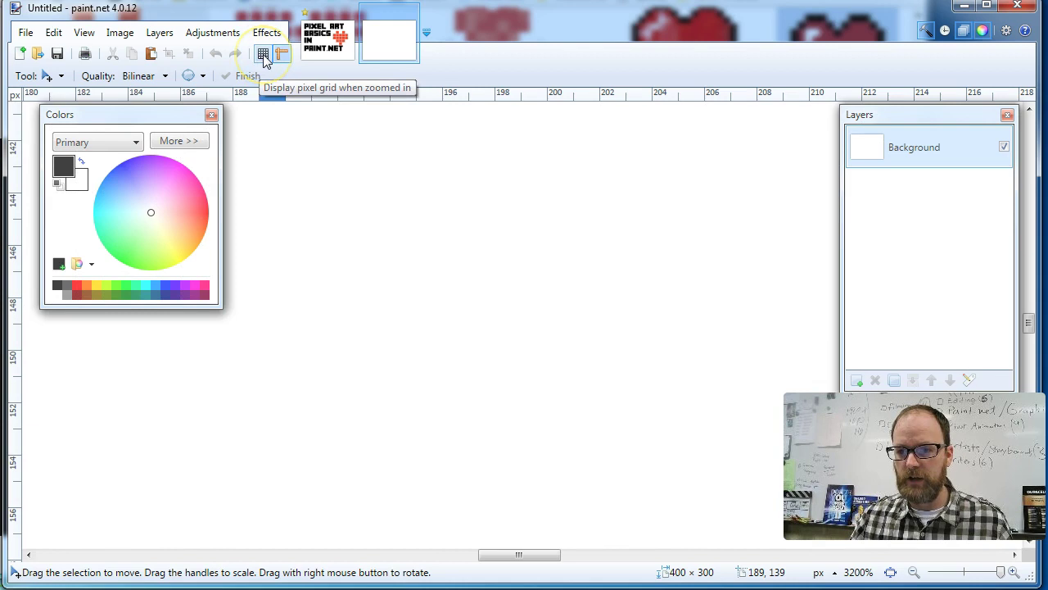
{"action": "left_click", "coordinate": [263, 54]}
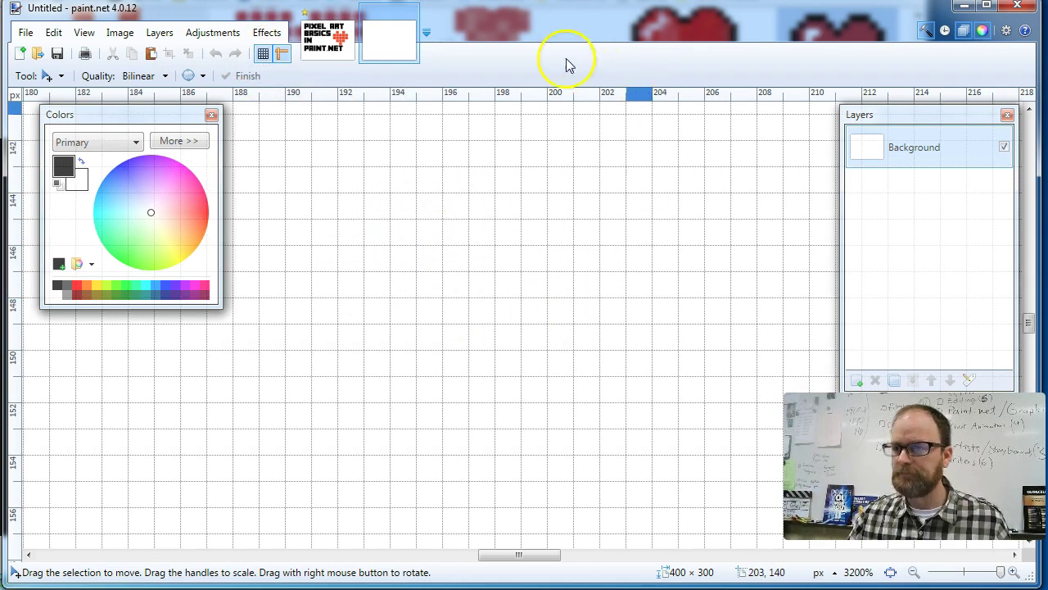
Step: Display the Tools window beside the Colors window and paint one red pixel at 195, 143 with the Pencil
{"action": "left_click", "coordinate": [323, 39]}
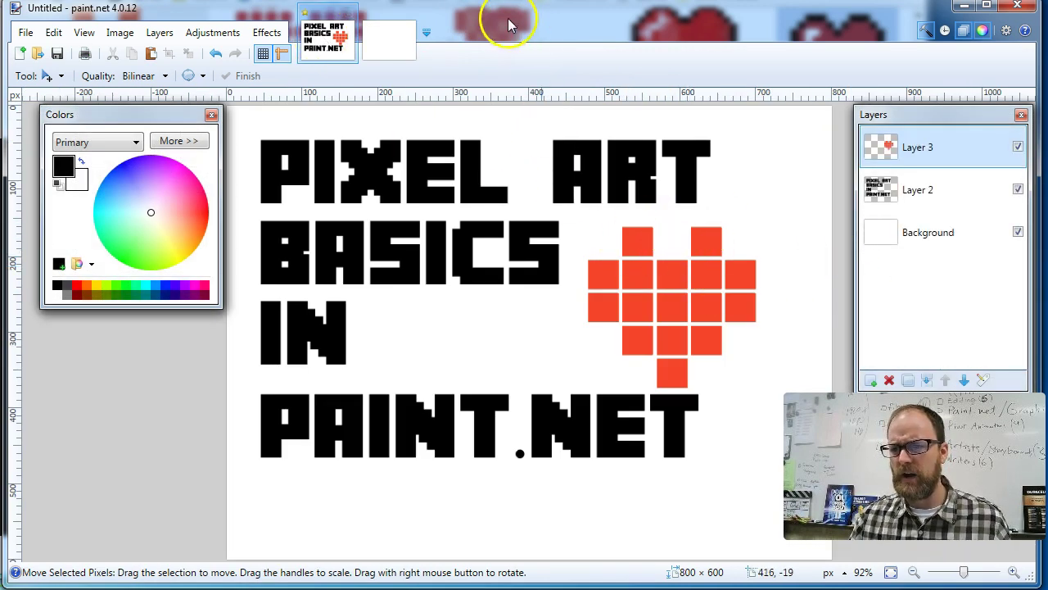
{"action": "left_click", "coordinate": [386, 45]}
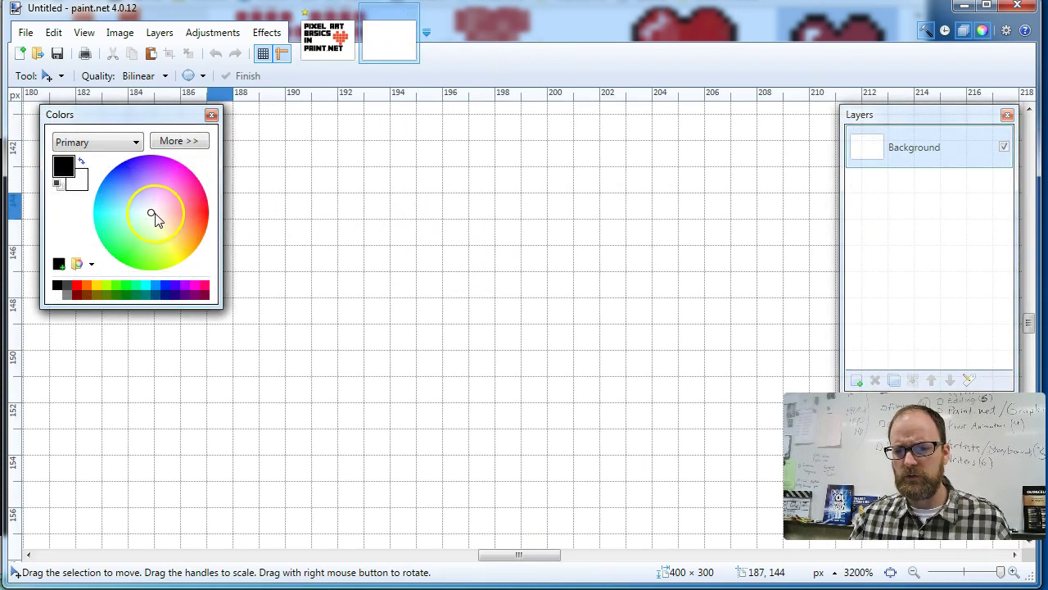
{"action": "key", "text": "F5"}
{"action": "mouse_move", "coordinate": [131, 331]}
{"action": "left_mouse_down"}
{"action": "mouse_move", "coordinate": [257, 276]}
{"action": "mouse_move", "coordinate": [266, 115]}
{"action": "left_mouse_up"}
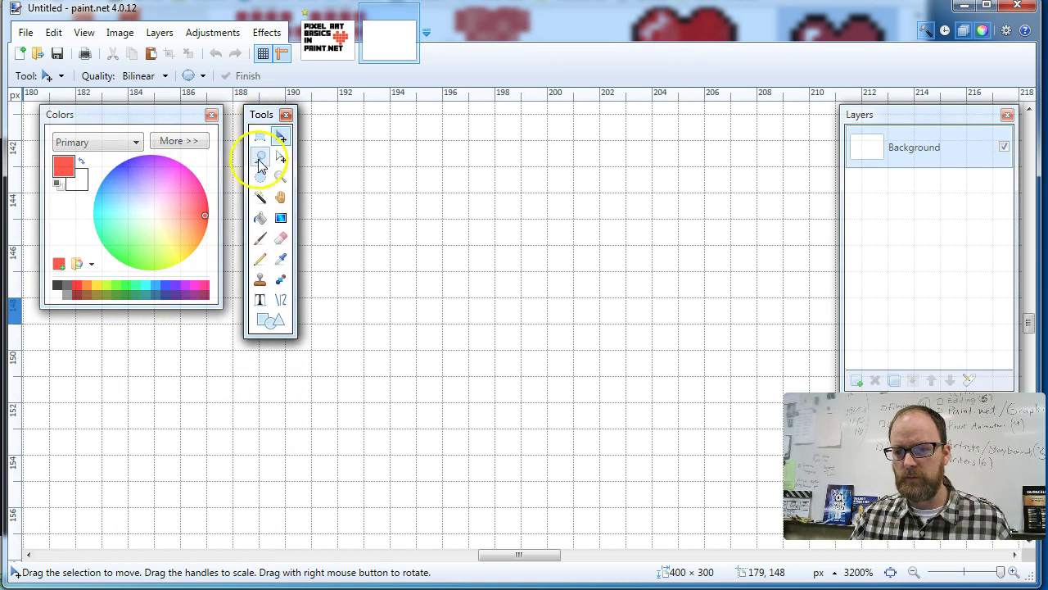
{"action": "left_click", "coordinate": [261, 260]}
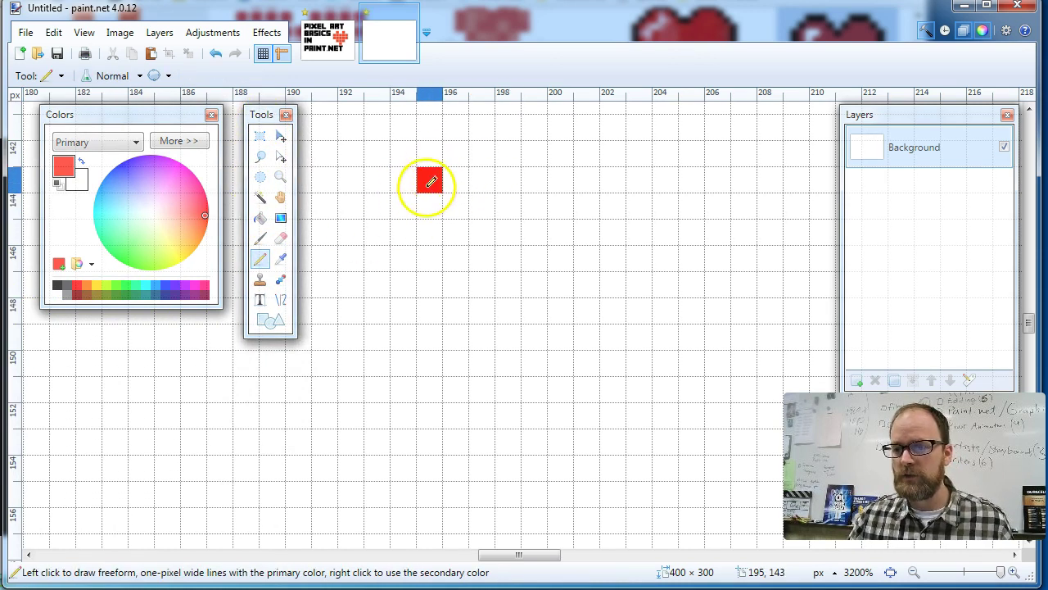
Step: Following the reference heart, add a second red top pixel at 197, 143 and a five-pixel row from 194 to 198 beneath
{"action": "left_click", "coordinate": [333, 41]}
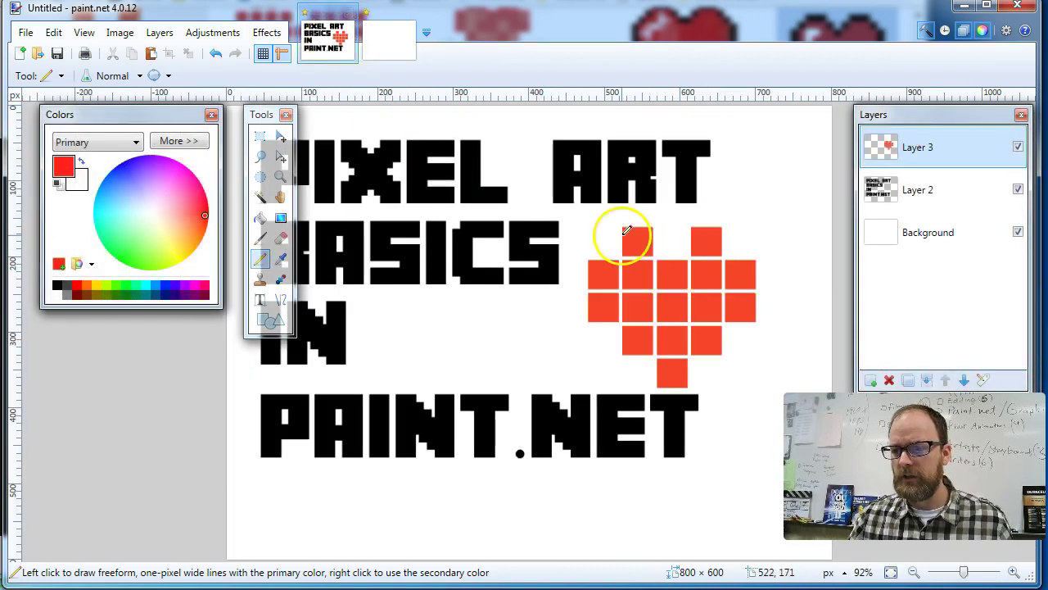
{"action": "left_click", "coordinate": [377, 41]}
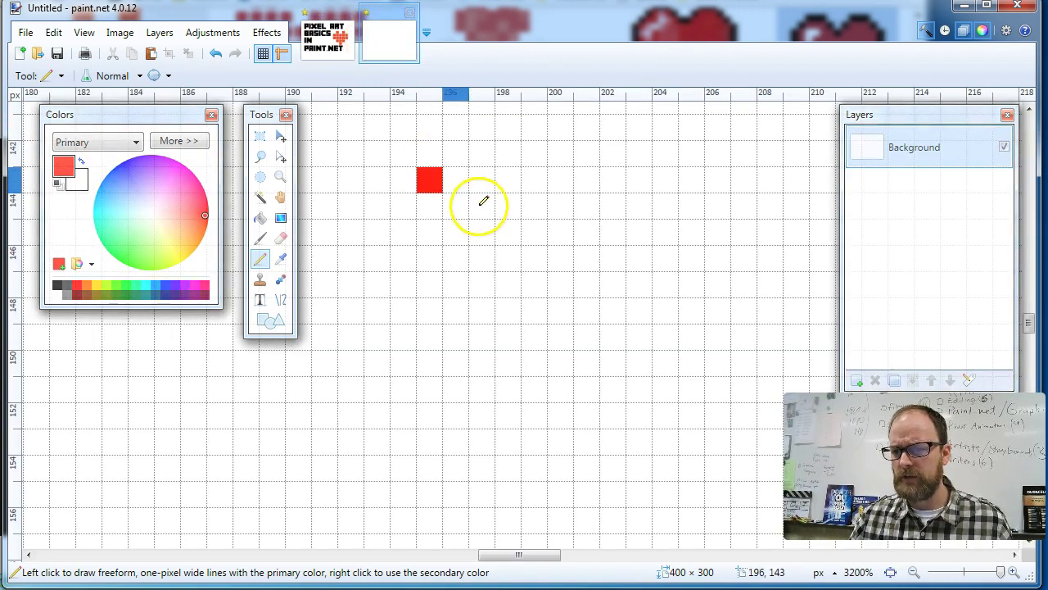
{"action": "left_click", "coordinate": [478, 180]}
{"action": "left_click", "coordinate": [335, 38]}
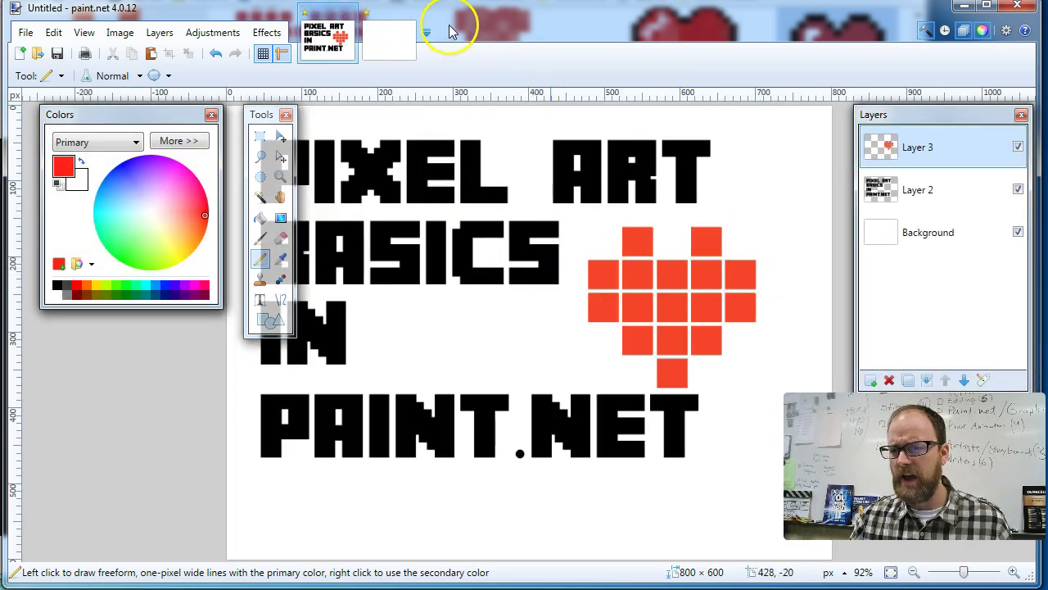
{"action": "left_click", "coordinate": [390, 37]}
{"action": "left_click", "coordinate": [403, 205]}
{"action": "left_click", "coordinate": [436, 206]}
{"action": "left_click", "coordinate": [454, 209]}
{"action": "left_click", "coordinate": [483, 206]}
Step: Add the heart's third row as five red pixels from 194 to 198 at row 145, following the reference
{"action": "left_click", "coordinate": [328, 40]}
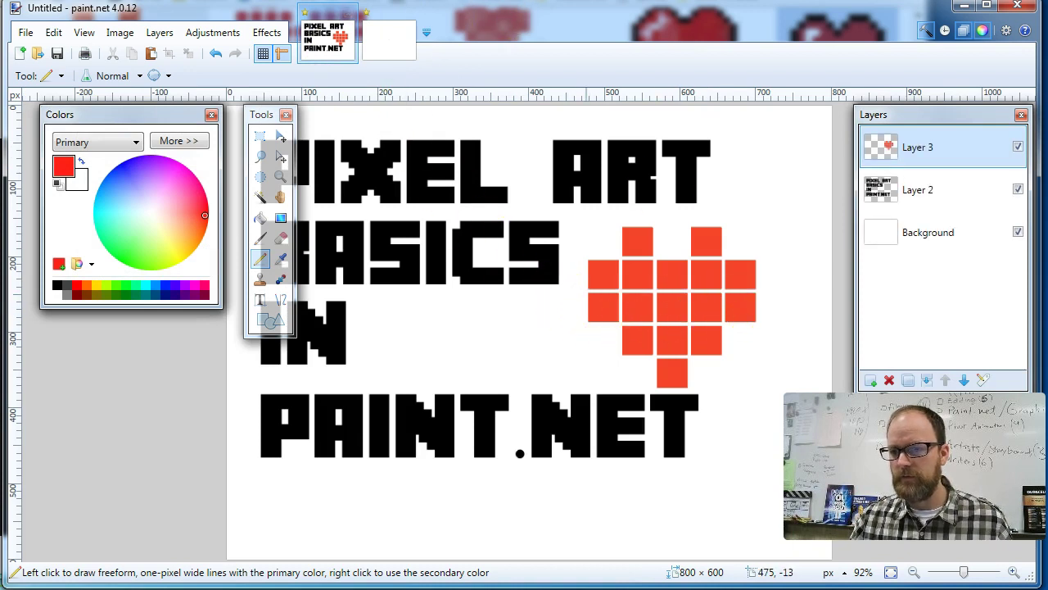
{"action": "left_click", "coordinate": [401, 46]}
{"action": "left_click", "coordinate": [410, 230]}
{"action": "left_click", "coordinate": [434, 231]}
{"action": "left_click", "coordinate": [463, 227]}
{"action": "left_click", "coordinate": [486, 234]}
{"action": "left_click", "coordinate": [504, 230]}
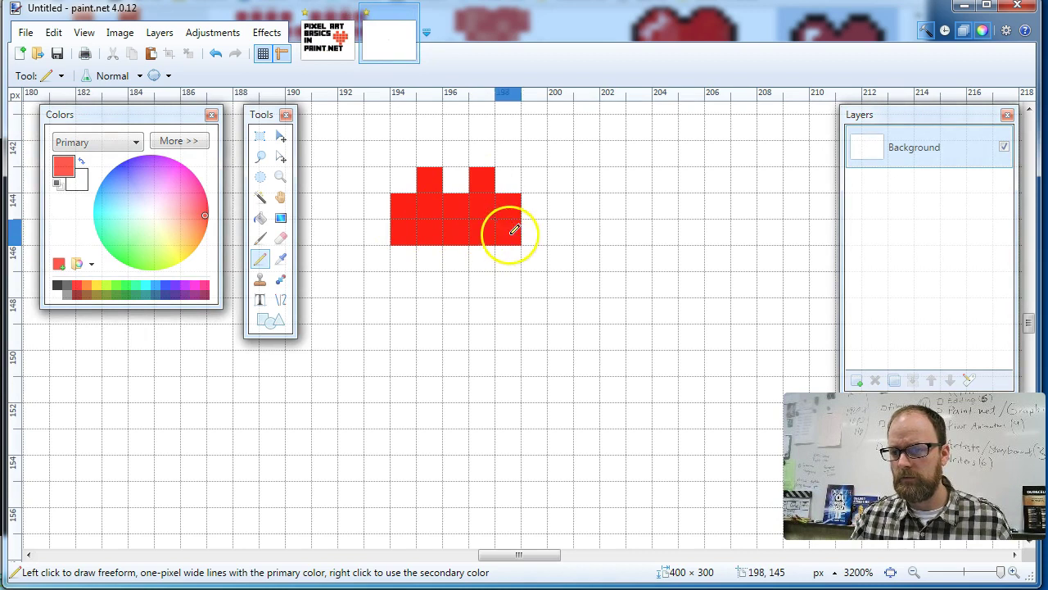
Step: Finish the small heart with three red pixels from 195 to 197 at row 146 and a single tip pixel at 196, 147
{"action": "left_click", "coordinate": [332, 41]}
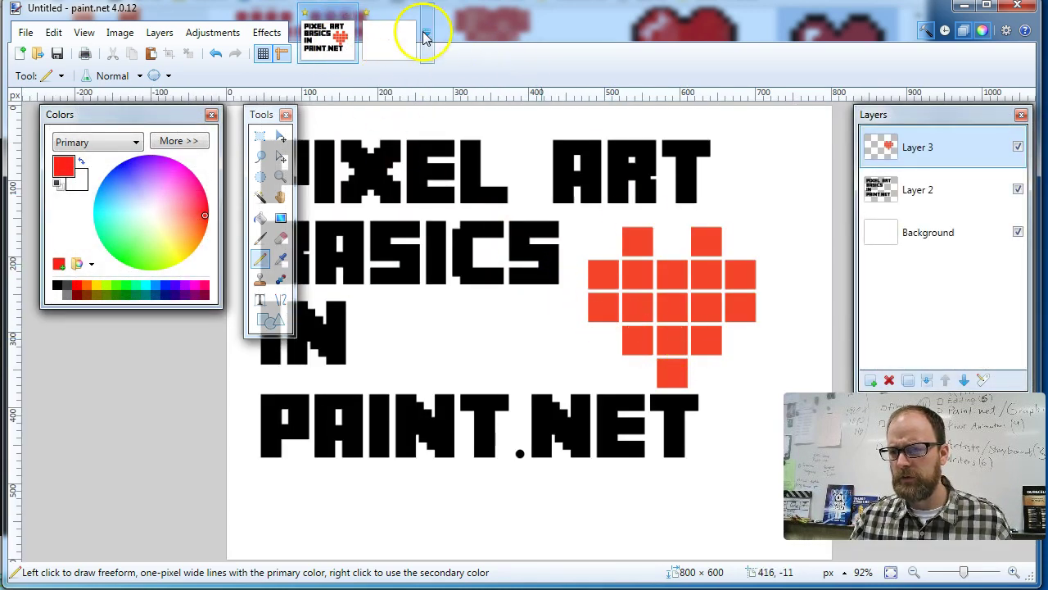
{"action": "left_click", "coordinate": [410, 48]}
{"action": "left_click", "coordinate": [434, 261]}
{"action": "left_click", "coordinate": [456, 257]}
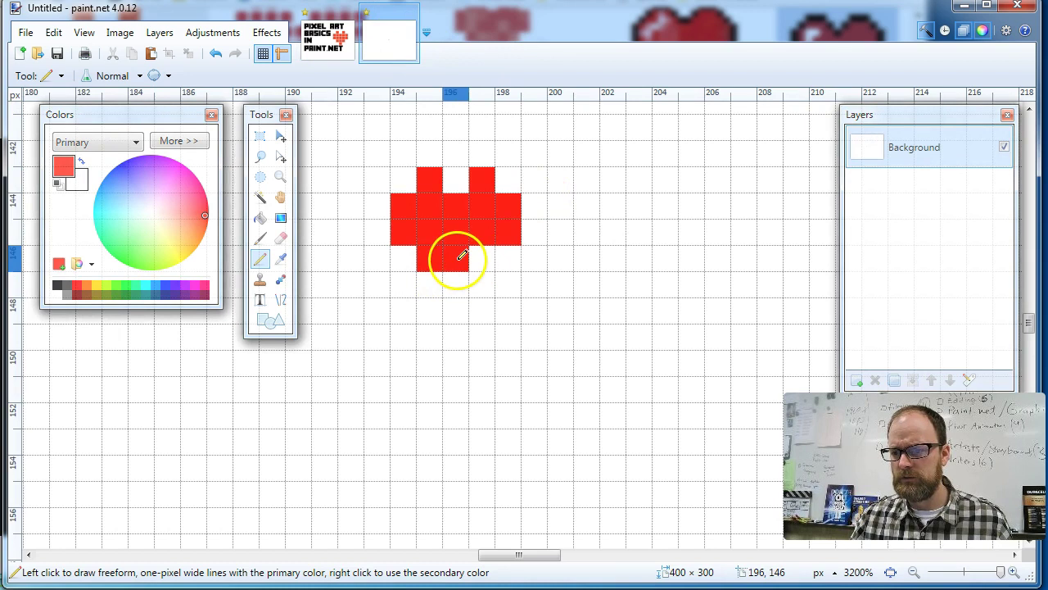
{"action": "left_click", "coordinate": [485, 258]}
{"action": "left_click", "coordinate": [331, 39]}
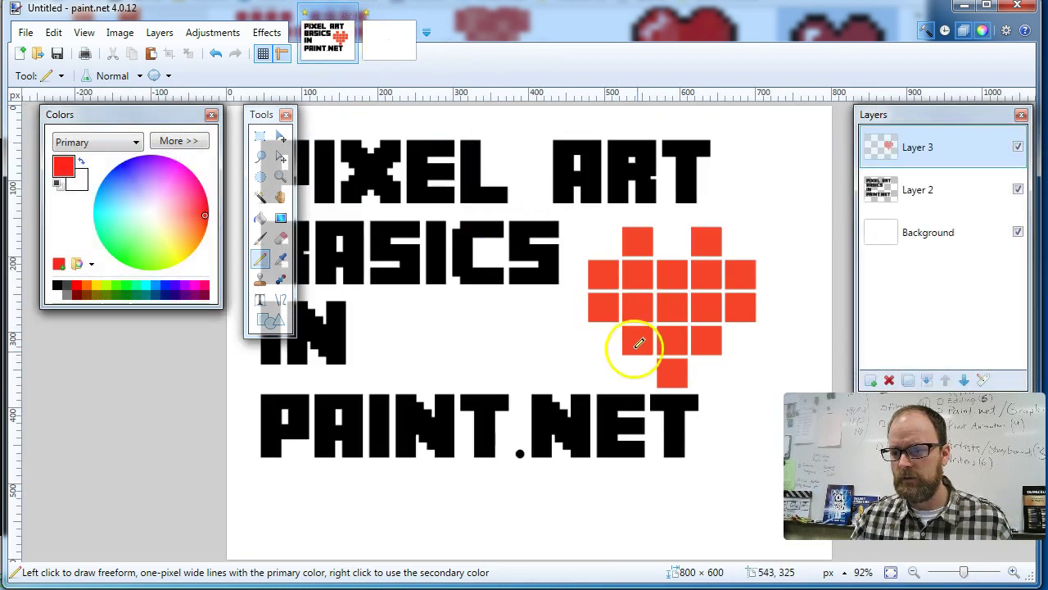
{"action": "left_click", "coordinate": [394, 24]}
{"action": "left_click", "coordinate": [455, 283]}
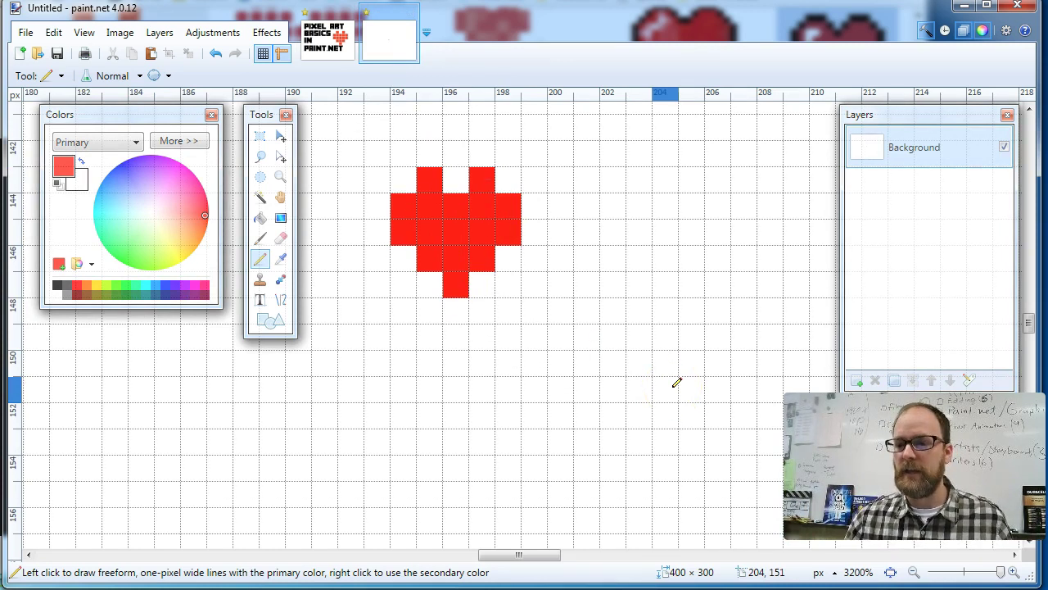
Step: Start a larger red heart beside the small one: two 2-pixel bumps at row 143 above two rows ten pixels wide
{"action": "left_click", "coordinate": [974, 571]}
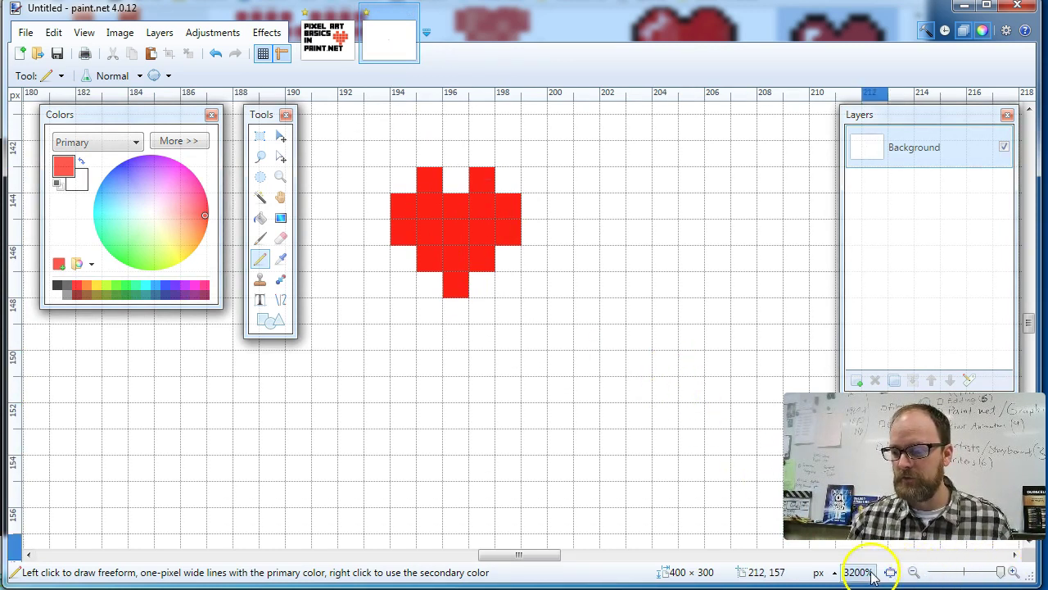
{"action": "mouse_move", "coordinate": [1010, 575]}
{"action": "left_mouse_down"}
{"action": "mouse_move", "coordinate": [963, 578]}
{"action": "mouse_move", "coordinate": [998, 577]}
{"action": "left_mouse_up"}
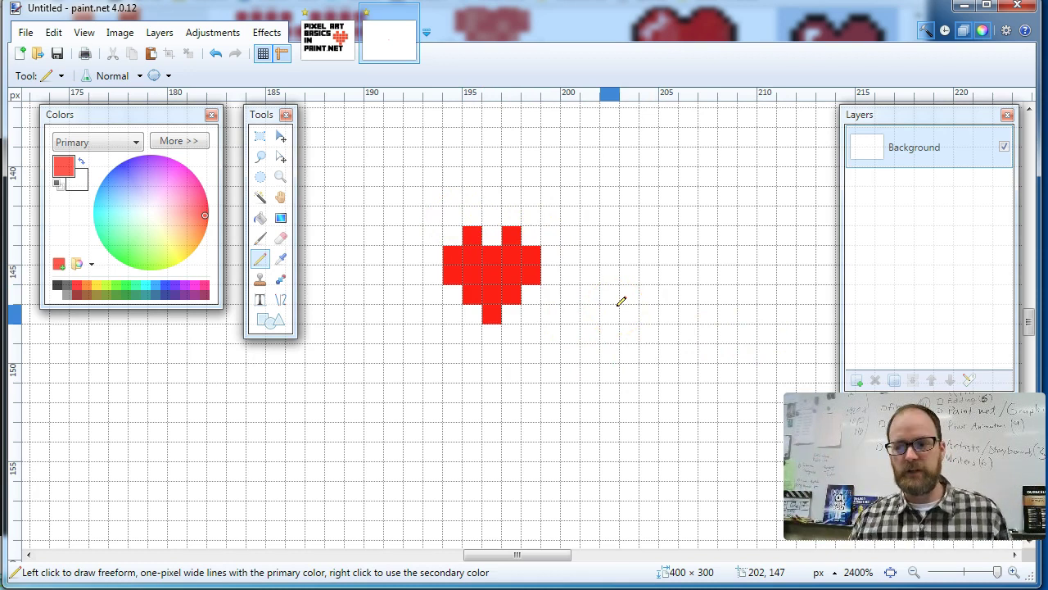
{"action": "left_click", "coordinate": [615, 233]}
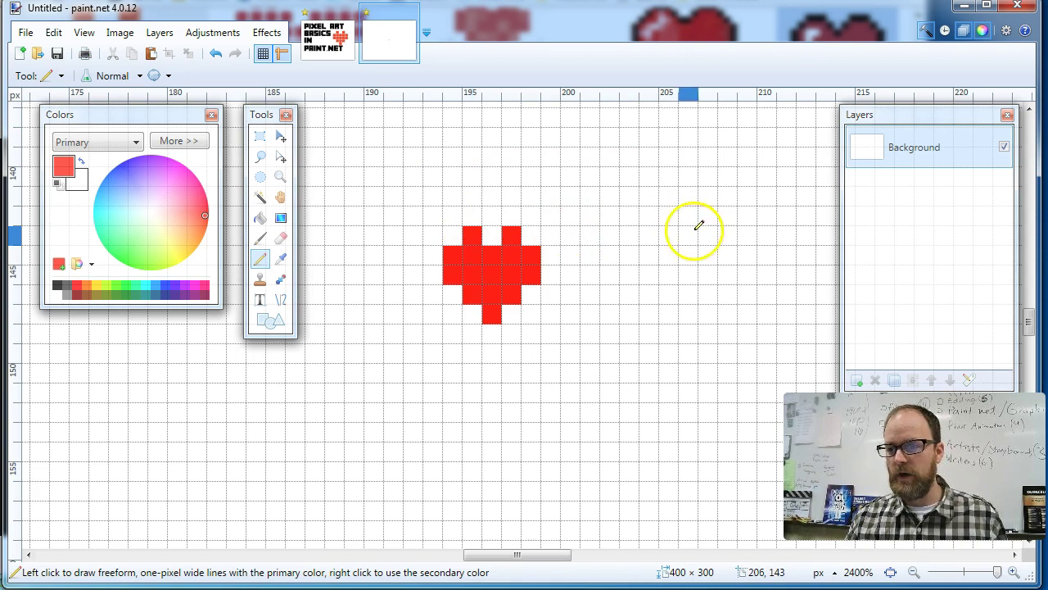
{"action": "left_click_drag", "start_coordinate": [647, 235], "coordinate": [665, 235]}
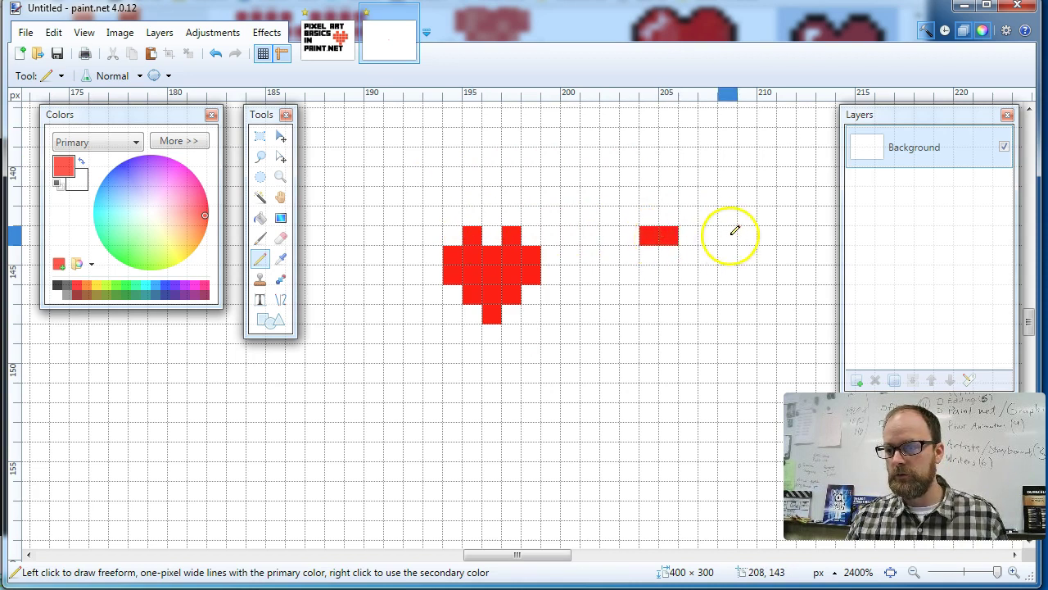
{"action": "left_click_drag", "start_coordinate": [732, 235], "coordinate": [744, 235]}
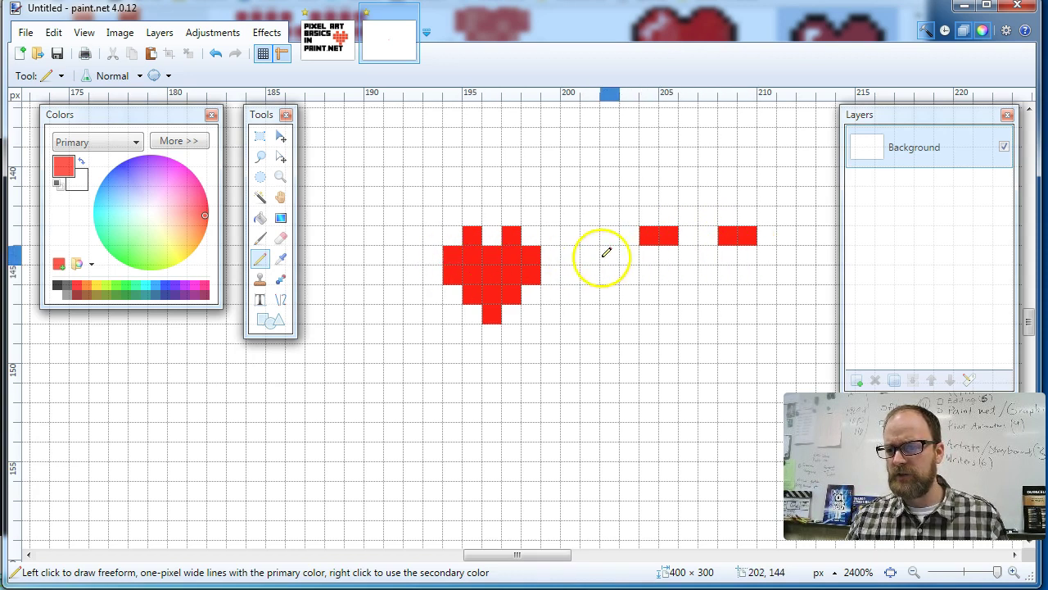
{"action": "left_click_drag", "start_coordinate": [610, 253], "coordinate": [786, 253]}
{"action": "left_click_drag", "start_coordinate": [618, 271], "coordinate": [782, 279]}
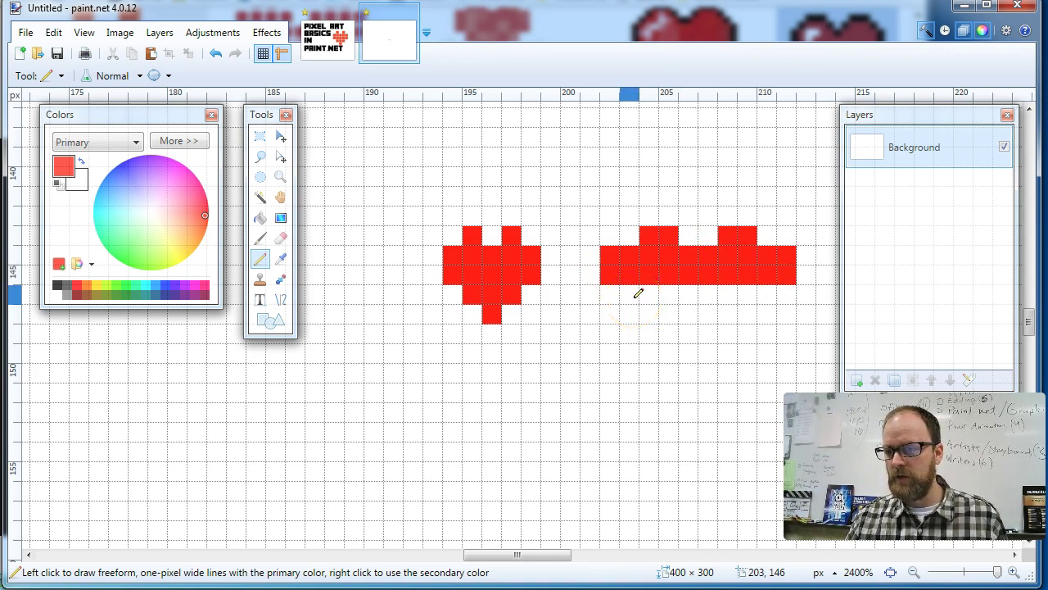
Step: Taper the larger heart downward with two rows of eight red pixels, two of six, one of four and one of two
{"action": "mouse_move", "coordinate": [634, 297]}
{"action": "left_mouse_down"}
{"action": "mouse_move", "coordinate": [764, 298]}
{"action": "mouse_move", "coordinate": [646, 315]}
{"action": "mouse_move", "coordinate": [767, 310]}
{"action": "left_mouse_up"}
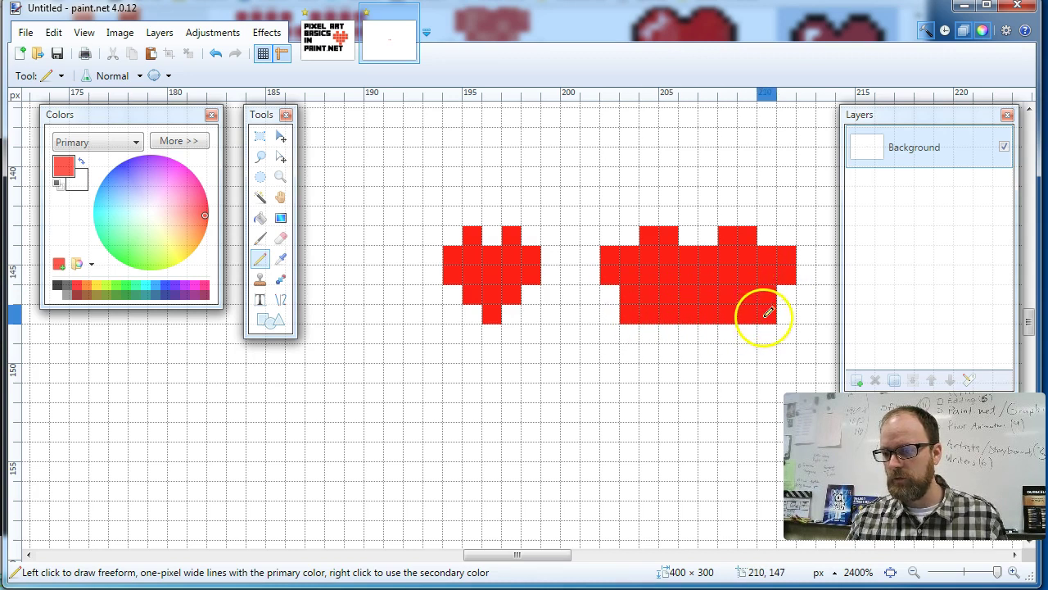
{"action": "left_click_drag", "start_coordinate": [655, 331], "coordinate": [743, 335]}
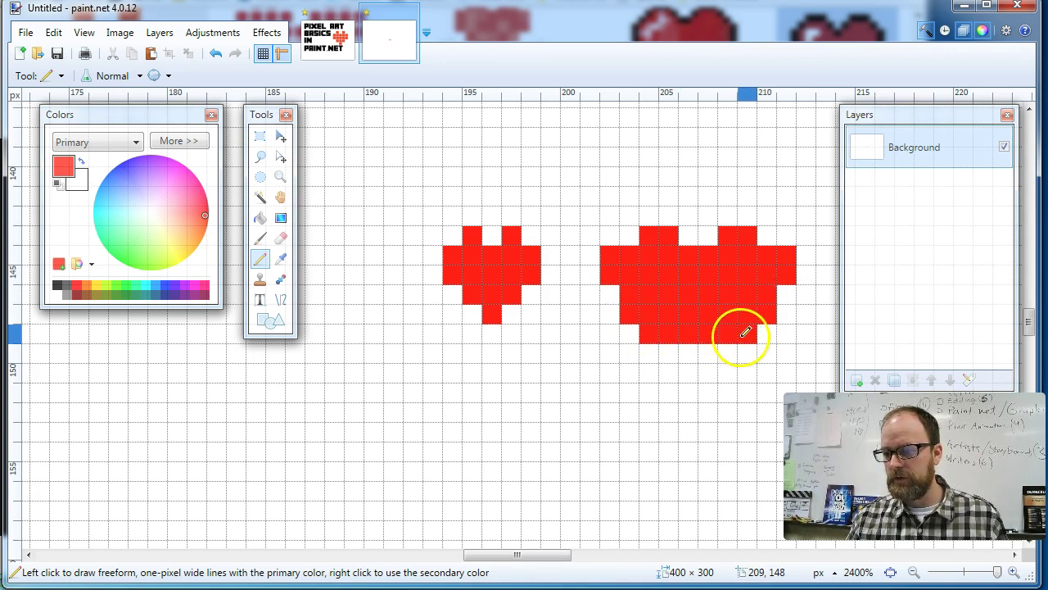
{"action": "mouse_move", "coordinate": [651, 352]}
{"action": "left_mouse_down"}
{"action": "mouse_move", "coordinate": [750, 357]}
{"action": "mouse_move", "coordinate": [689, 374]}
{"action": "mouse_move", "coordinate": [726, 369]}
{"action": "left_mouse_up"}
{"action": "left_click", "coordinate": [706, 391]}
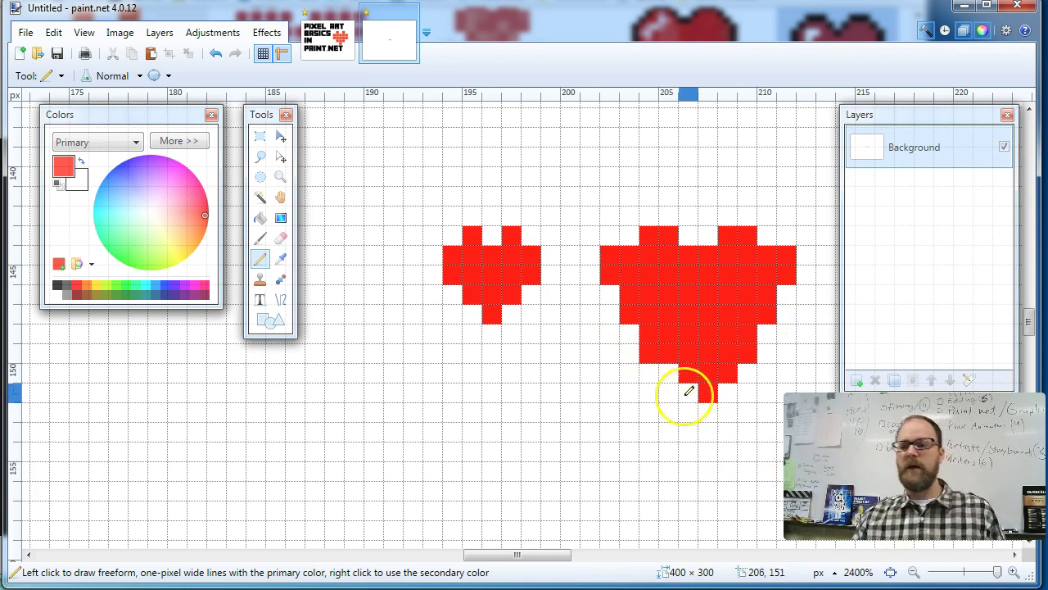
{"action": "mouse_move", "coordinate": [999, 573]}
{"action": "left_mouse_down"}
{"action": "mouse_move", "coordinate": [989, 575]}
{"action": "mouse_move", "coordinate": [999, 575]}
{"action": "left_mouse_up"}
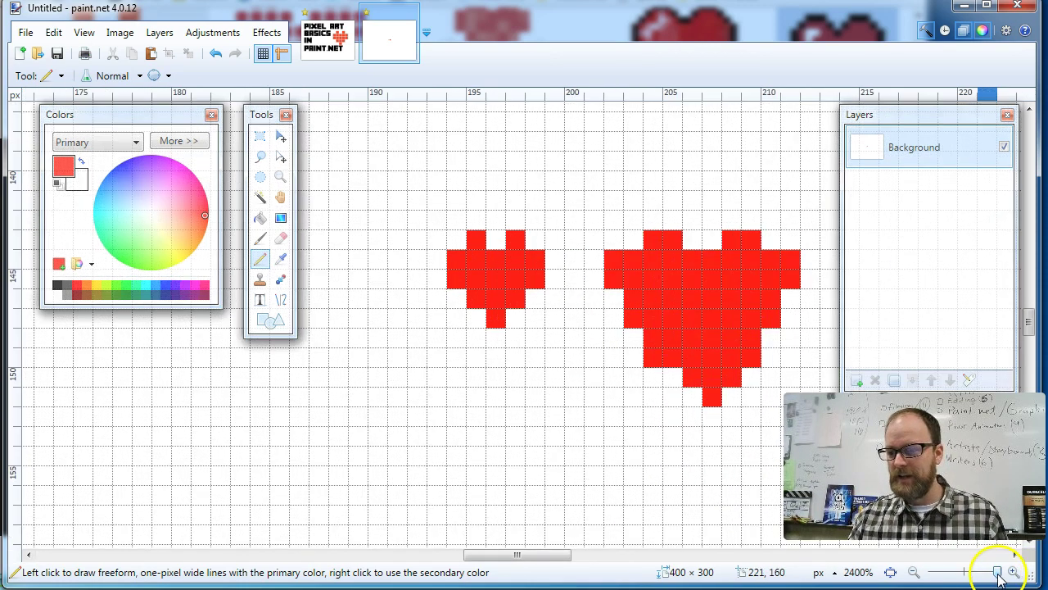
{"action": "left_click", "coordinate": [674, 376]}
{"action": "left_click", "coordinate": [692, 397]}
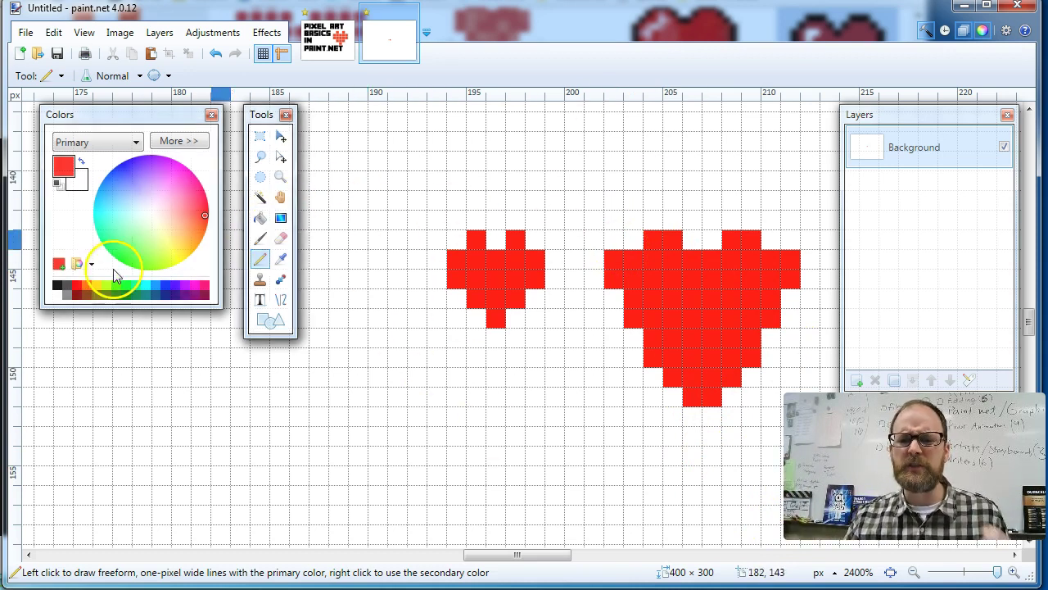
Step: Set the primary color to black and outline the small heart's upper edge pixel by pixel, including the notch between the bumps
{"action": "left_click", "coordinate": [59, 285]}
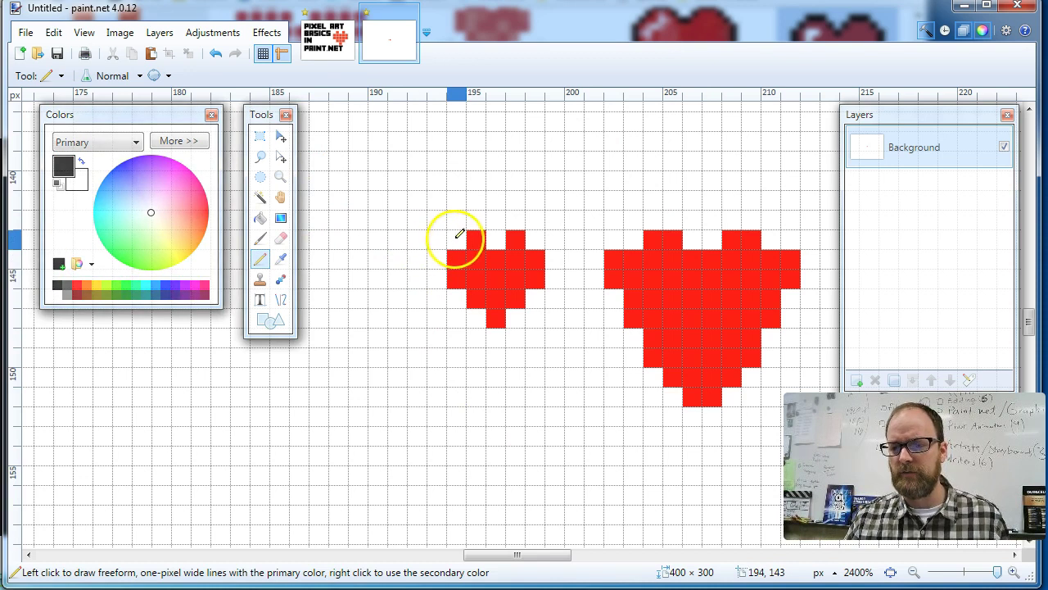
{"action": "left_click", "coordinate": [456, 238]}
{"action": "left_click", "coordinate": [476, 219]}
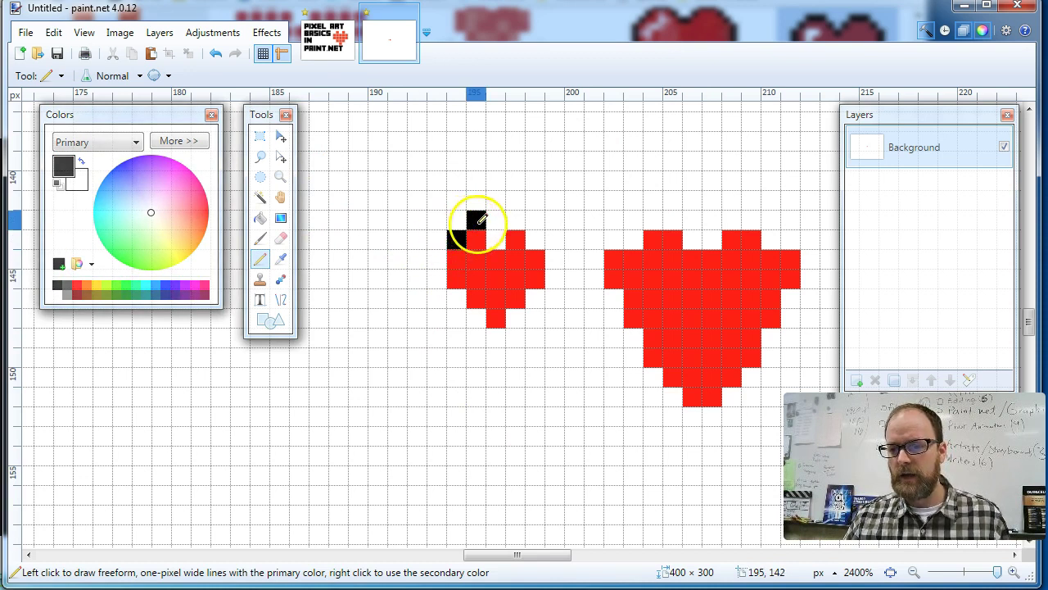
{"action": "left_click", "coordinate": [495, 238]}
{"action": "left_click", "coordinate": [535, 239]}
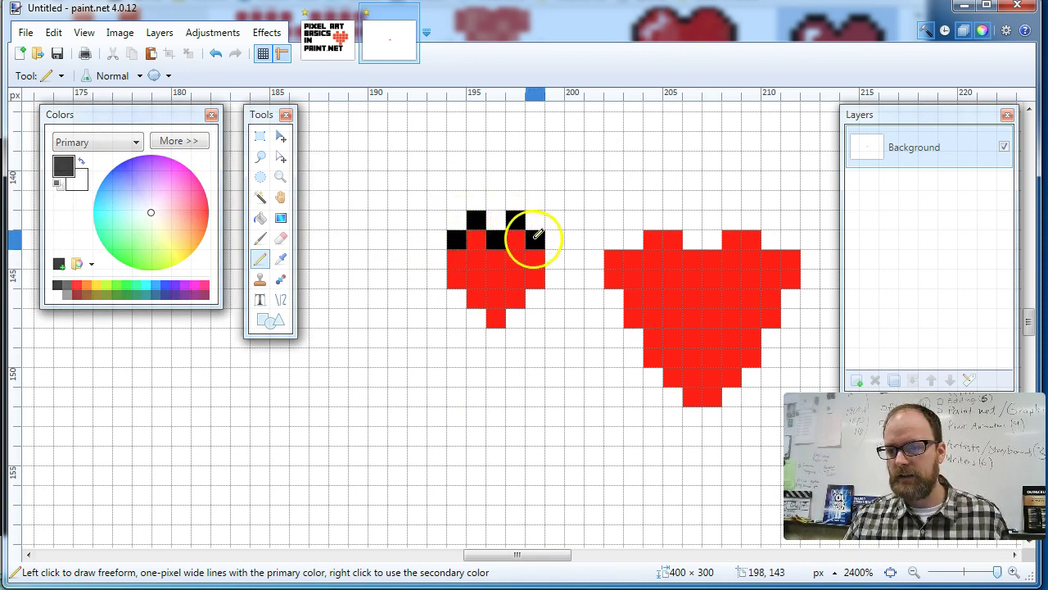
Step: Continue the black one-pixel outline down both sides of the small heart and below its tip
{"action": "left_click", "coordinate": [554, 259]}
{"action": "left_click", "coordinate": [554, 279]}
{"action": "left_click", "coordinate": [535, 299]}
{"action": "left_click", "coordinate": [515, 318]}
{"action": "left_click", "coordinate": [495, 337]}
{"action": "left_click", "coordinate": [476, 317]}
{"action": "left_click", "coordinate": [456, 298]}
{"action": "left_click", "coordinate": [437, 278]}
{"action": "left_click", "coordinate": [439, 257]}
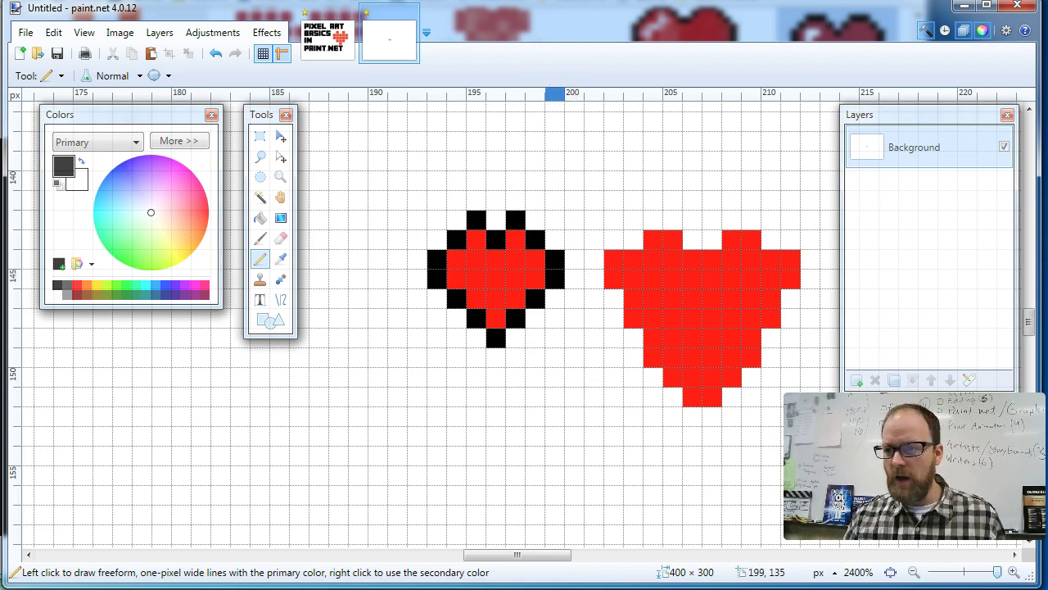
Step: Switch to the browser and search Google Images for "PIXEL HEART" instead of the simple version
{"action": "key", "text": "alt+Tab"}
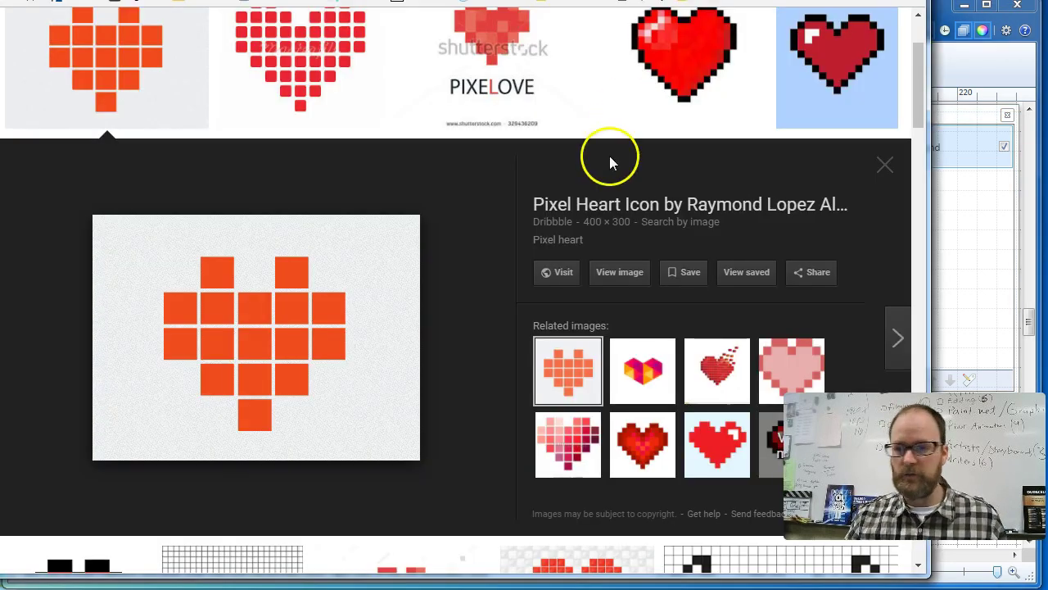
{"action": "scroll", "coordinate": [614, 149], "scroll_direction": "up", "scroll_amount": 2}
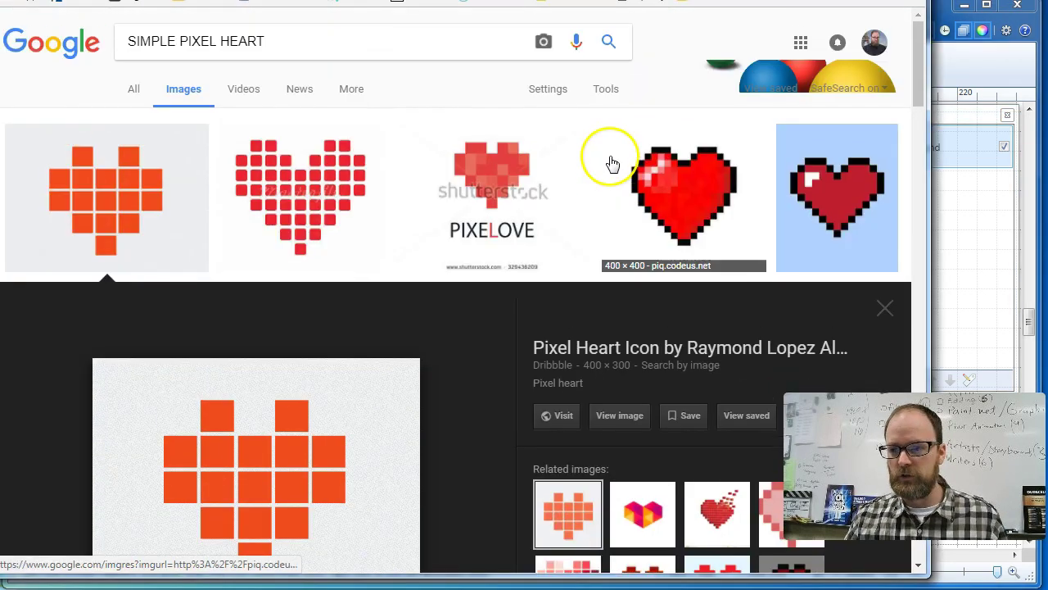
{"action": "left_click", "coordinate": [382, 233]}
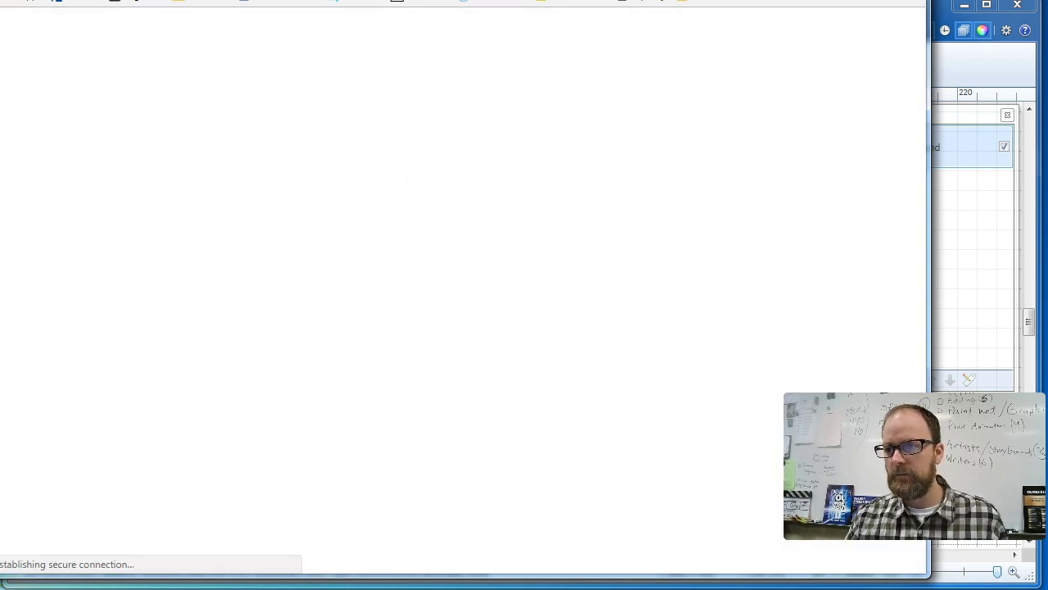
{"action": "key", "text": "alt+Left"}
{"action": "left_click", "coordinate": [275, 41]}
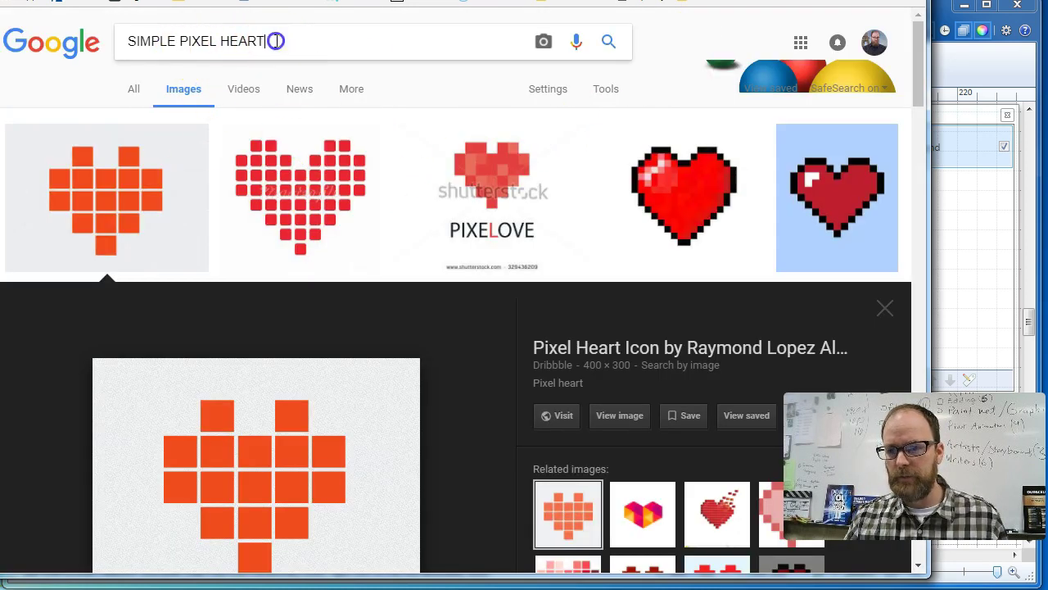
{"action": "left_click", "coordinate": [127, 47]}
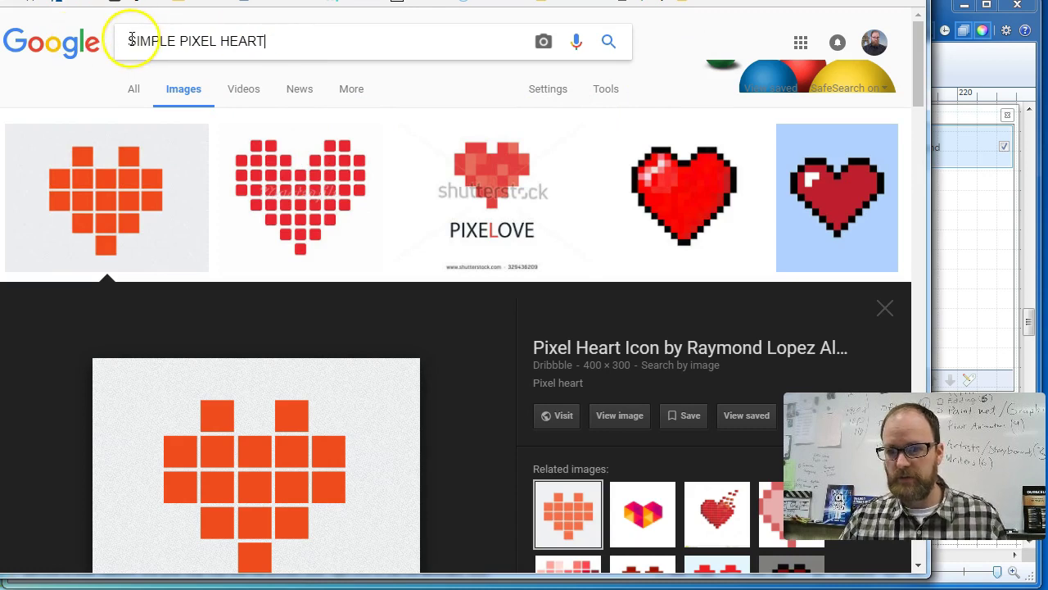
{"action": "key", "text": "Delete"}
{"action": "key", "text": "Return"}
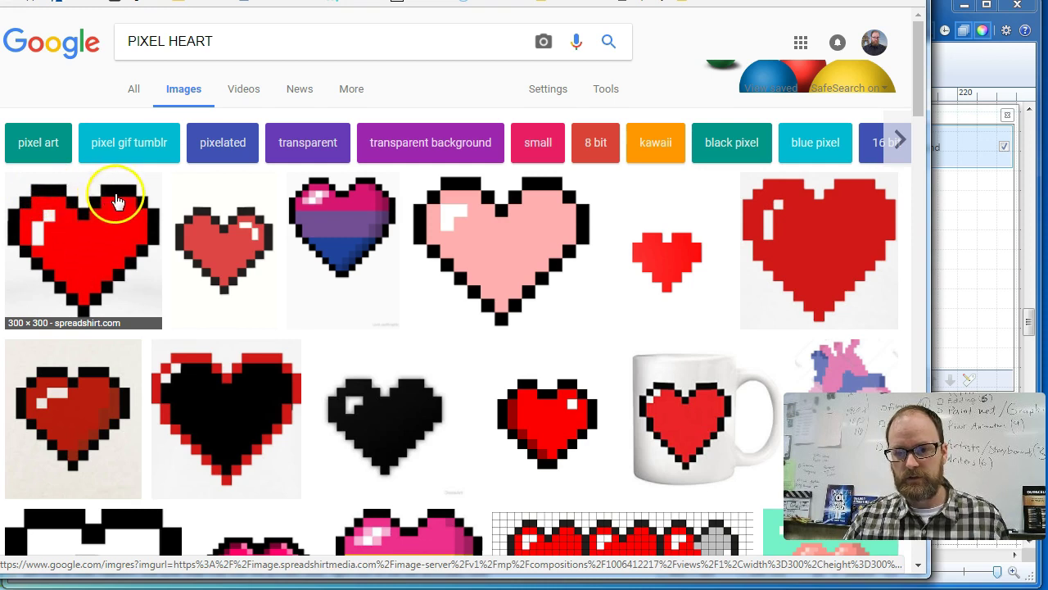
Step: Open the Spreadshirt red heart with the black outline and white highlight, and copy its image
{"action": "left_click", "coordinate": [69, 266]}
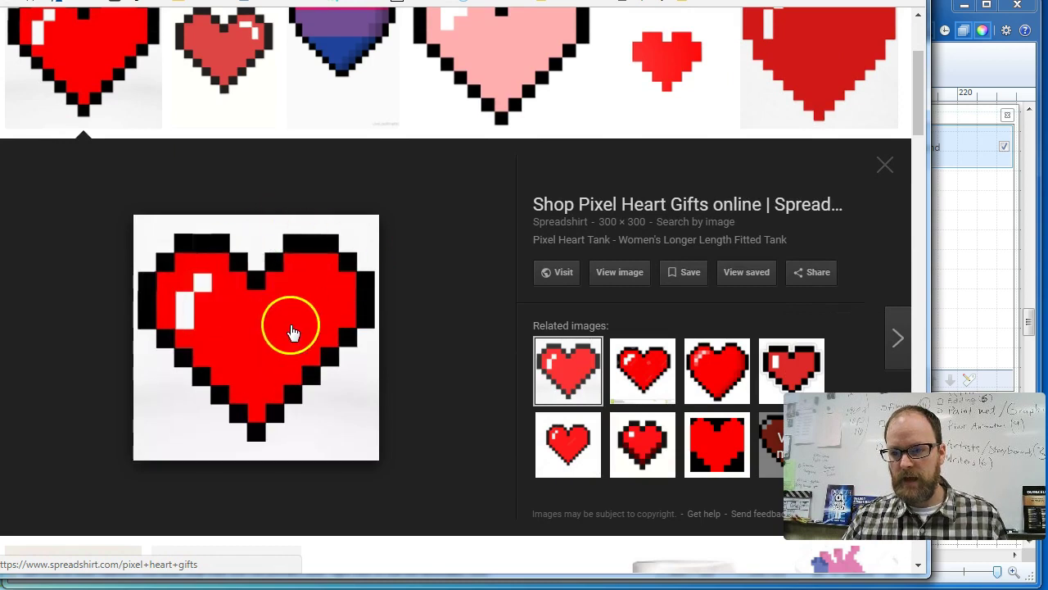
{"action": "right_click", "coordinate": [276, 306]}
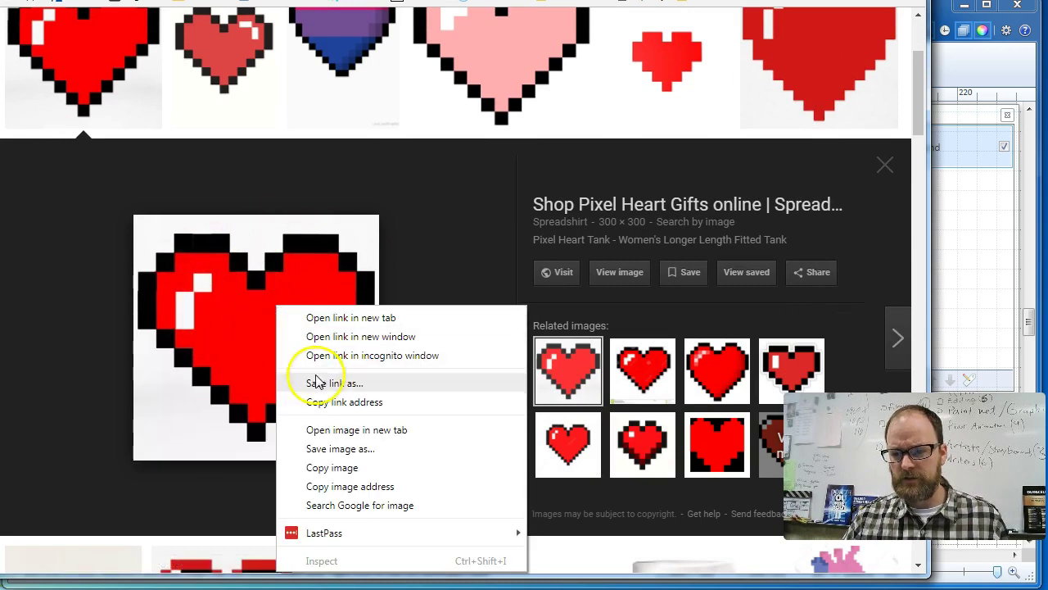
{"action": "left_click", "coordinate": [341, 468]}
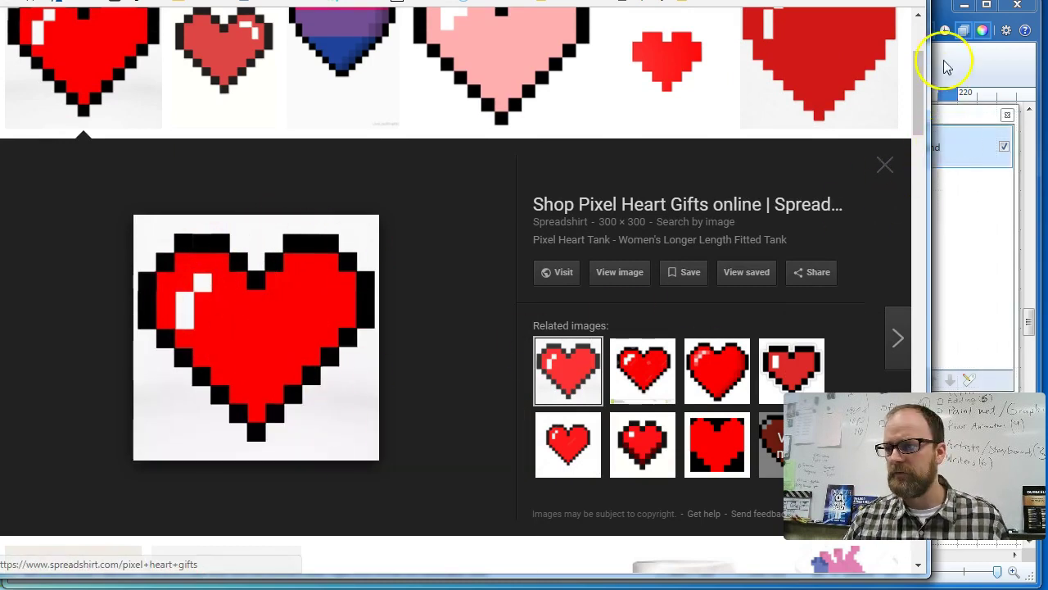
Step: Switch back to paint.net, create a new 300 × 300 pixel image and paste the copied heart into it as reference
{"action": "left_click", "coordinate": [942, 18]}
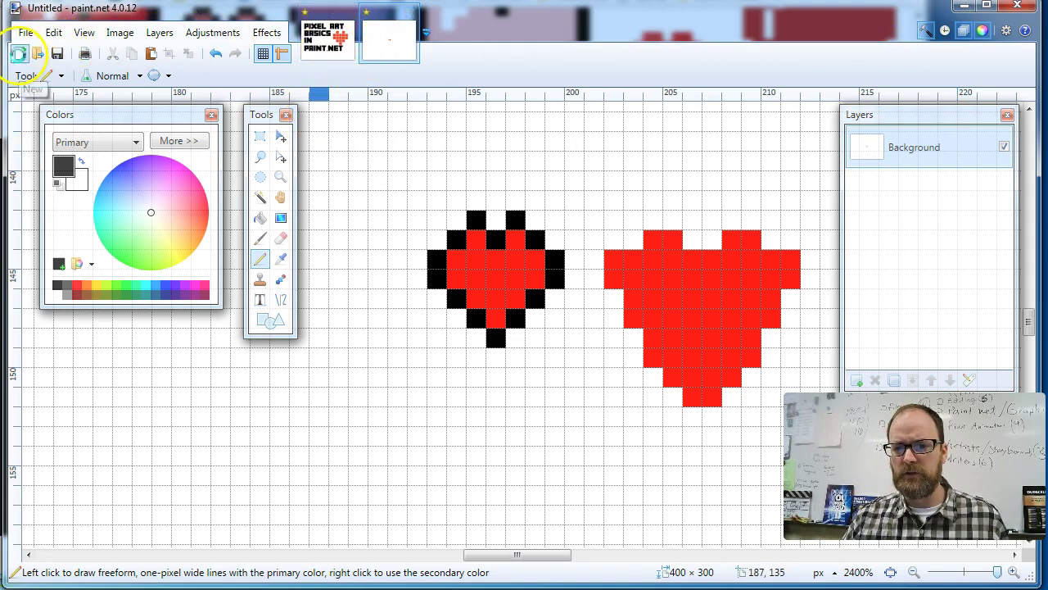
{"action": "left_click", "coordinate": [19, 56]}
{"action": "left_click", "coordinate": [516, 394]}
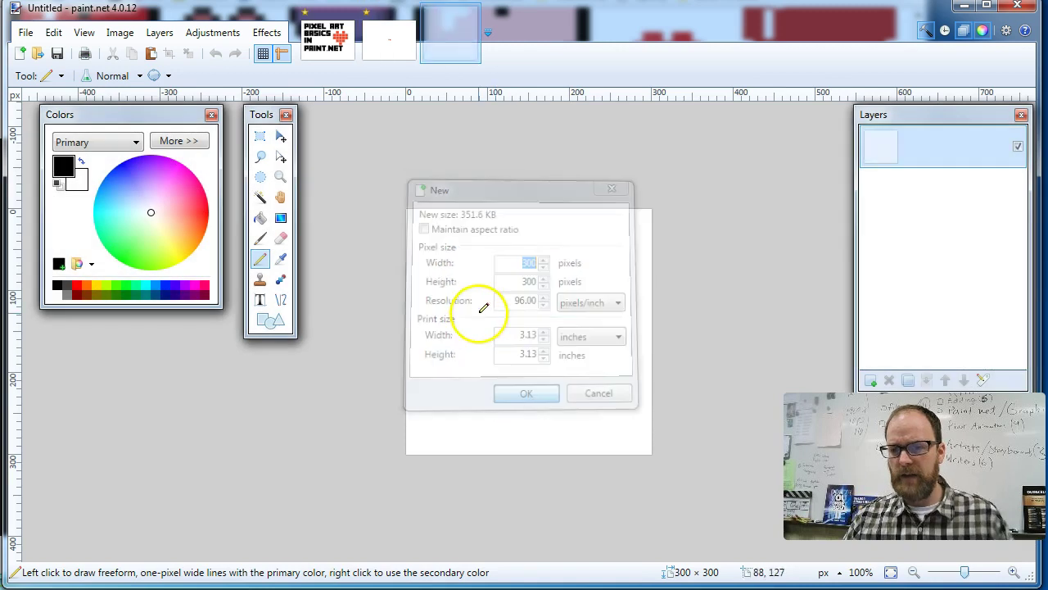
{"action": "key", "text": "ctrl+v"}
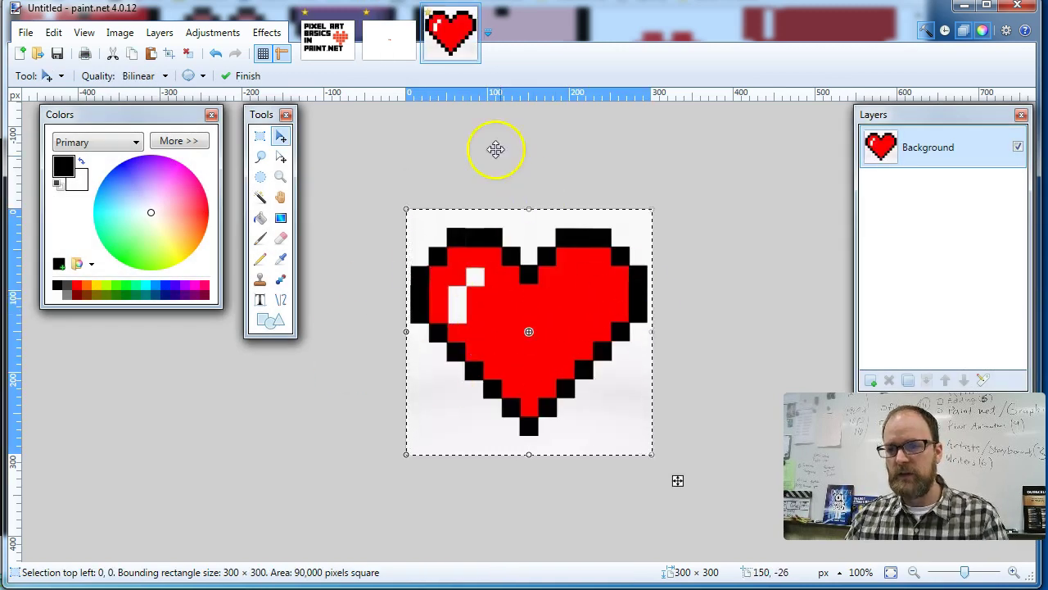
Step: Return to the hearts drawing and move the Tools and Colors windows clear of the blank canvas left of the small heart
{"action": "left_click", "coordinate": [402, 54]}
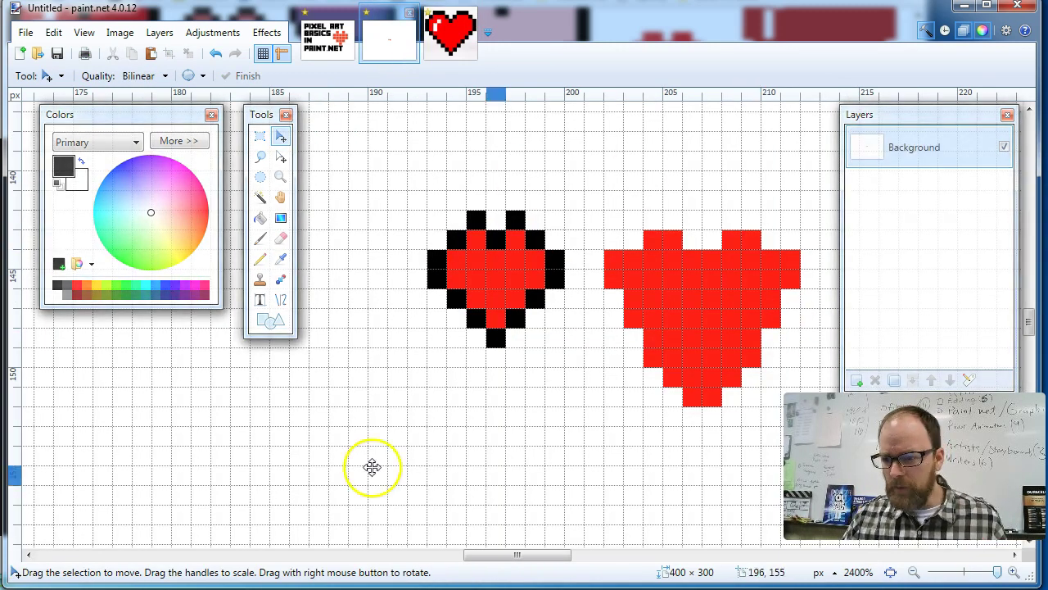
{"action": "left_click_drag", "start_coordinate": [288, 112], "coordinate": [33, 296]}
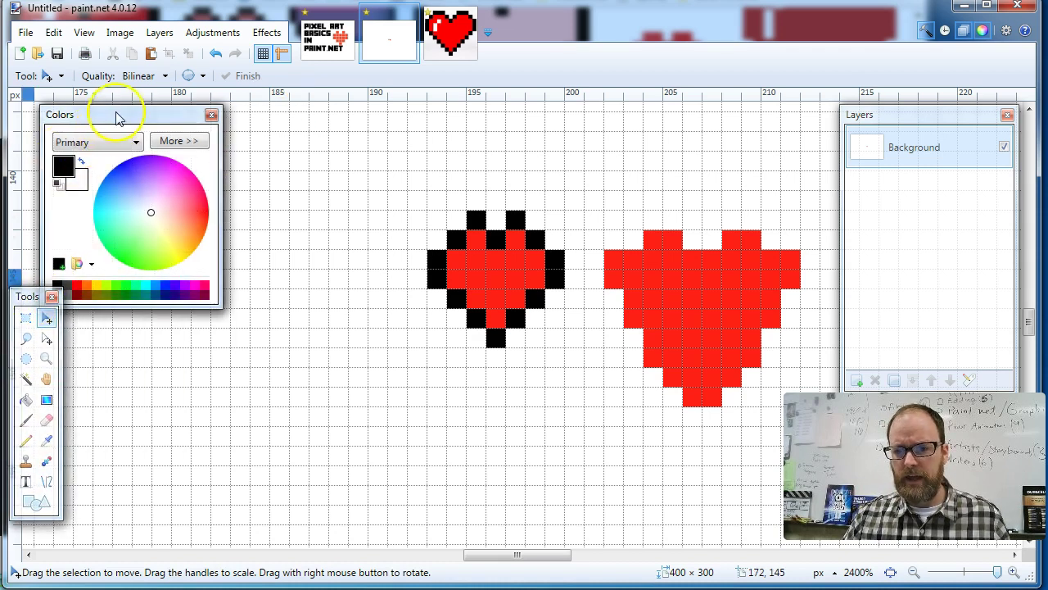
{"action": "left_click_drag", "start_coordinate": [110, 120], "coordinate": [96, 120]}
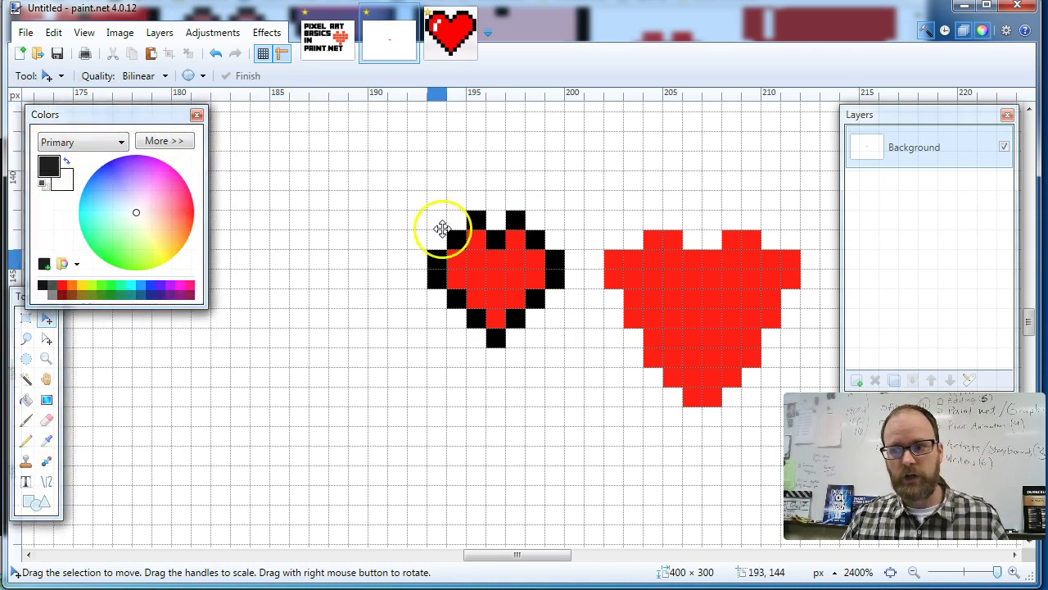
{"action": "left_click", "coordinate": [448, 38]}
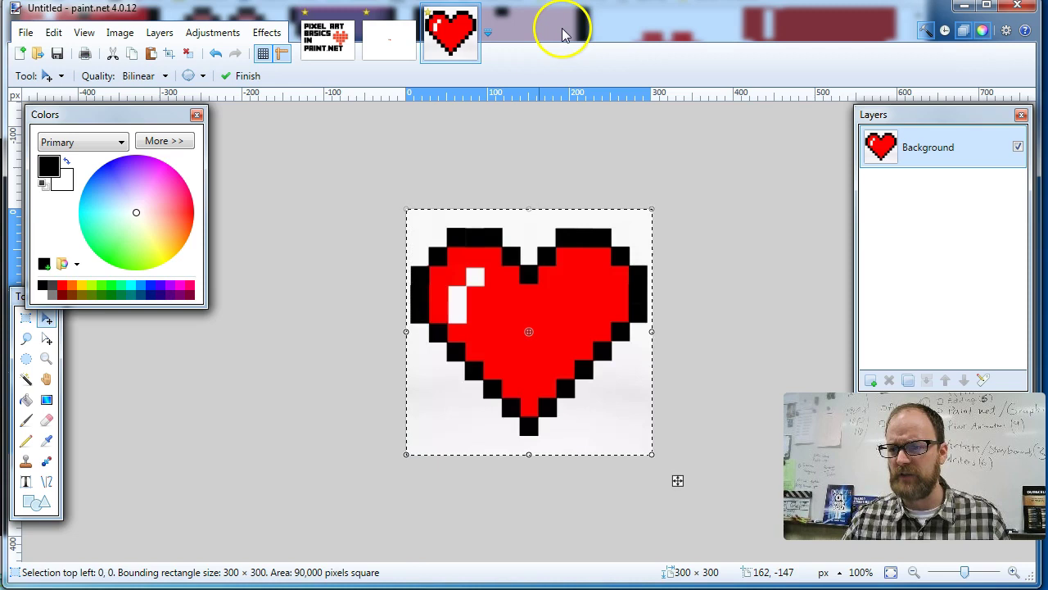
{"action": "left_click", "coordinate": [372, 40]}
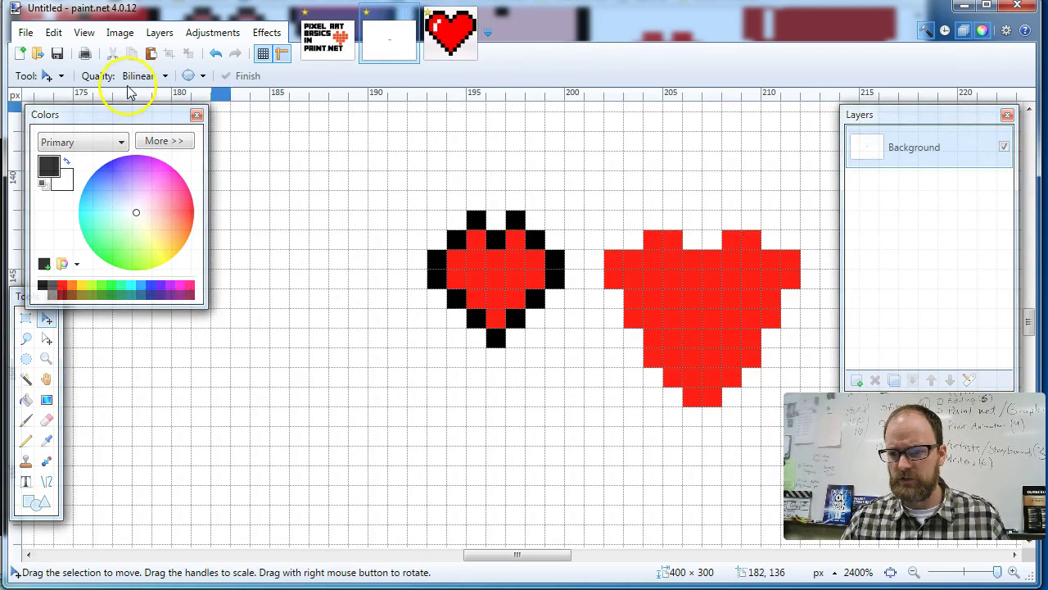
{"action": "left_click_drag", "start_coordinate": [111, 115], "coordinate": [691, 109]}
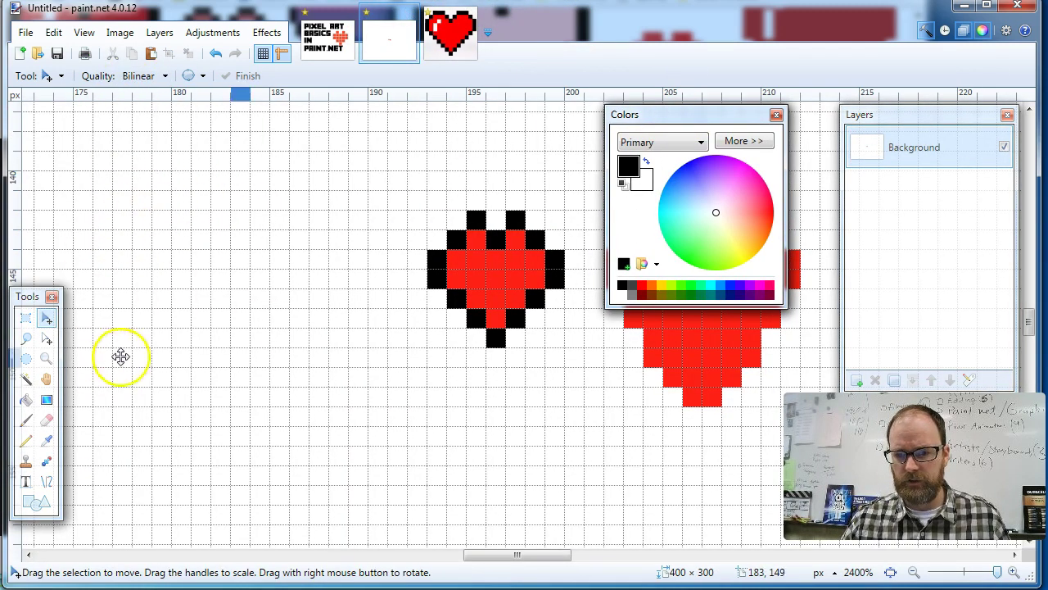
Step: With the Pencil, draw black guide lines from pixel 175, 140: one 13 pixels wide along row 140, one 11 pixels tall down column 175
{"action": "left_click", "coordinate": [26, 440]}
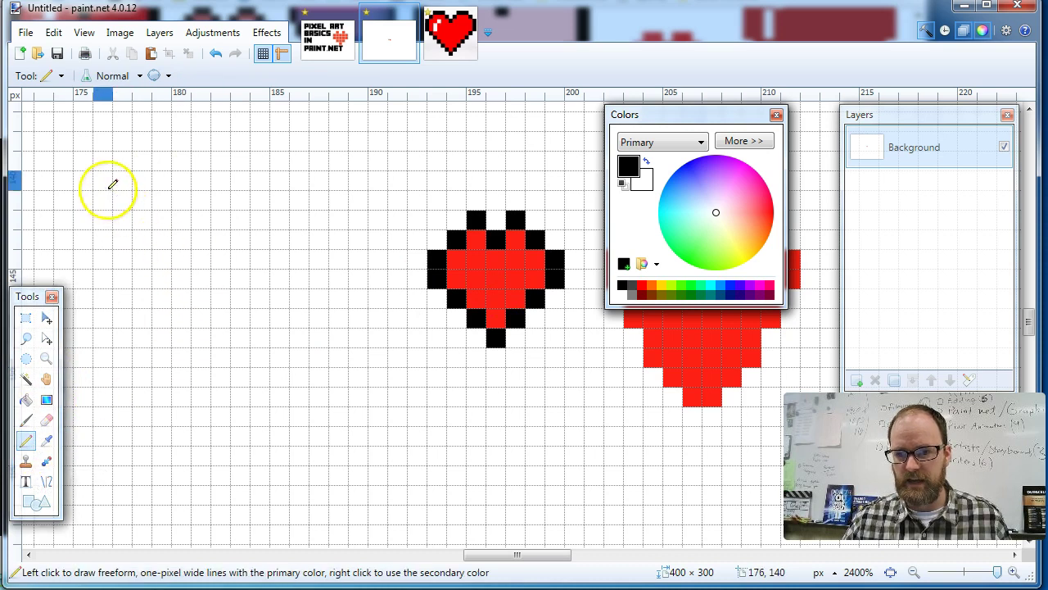
{"action": "left_click_drag", "start_coordinate": [94, 179], "coordinate": [327, 180]}
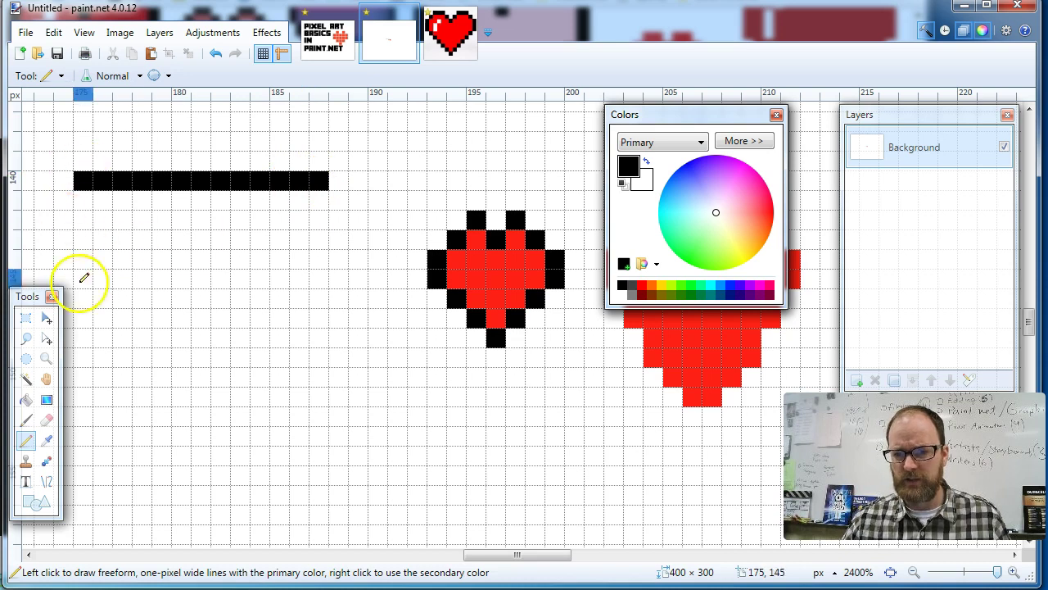
{"action": "left_click_drag", "start_coordinate": [82, 196], "coordinate": [85, 342]}
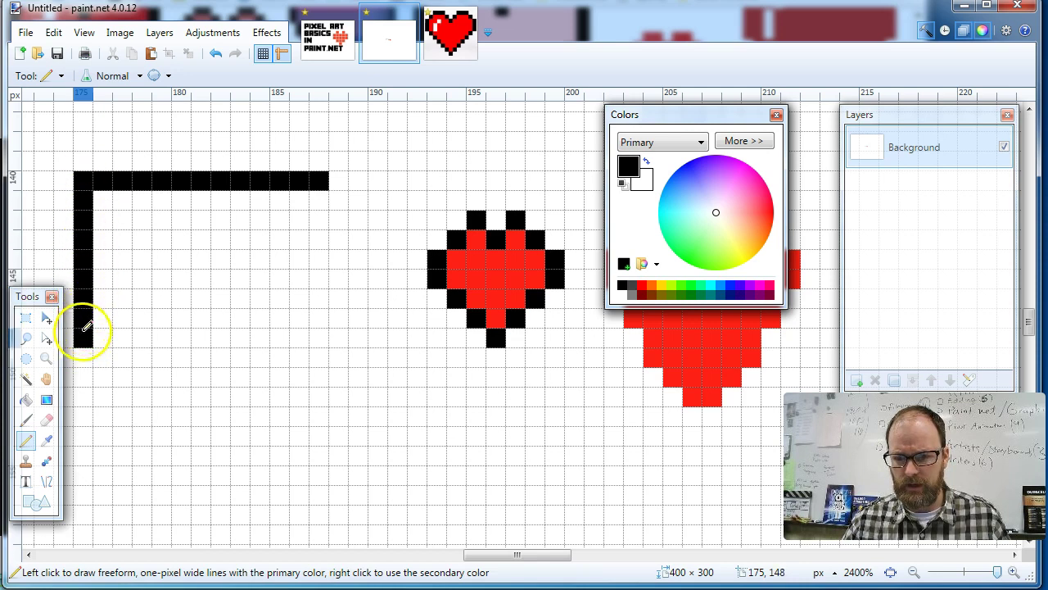
{"action": "left_click_drag", "start_coordinate": [87, 352], "coordinate": [86, 375]}
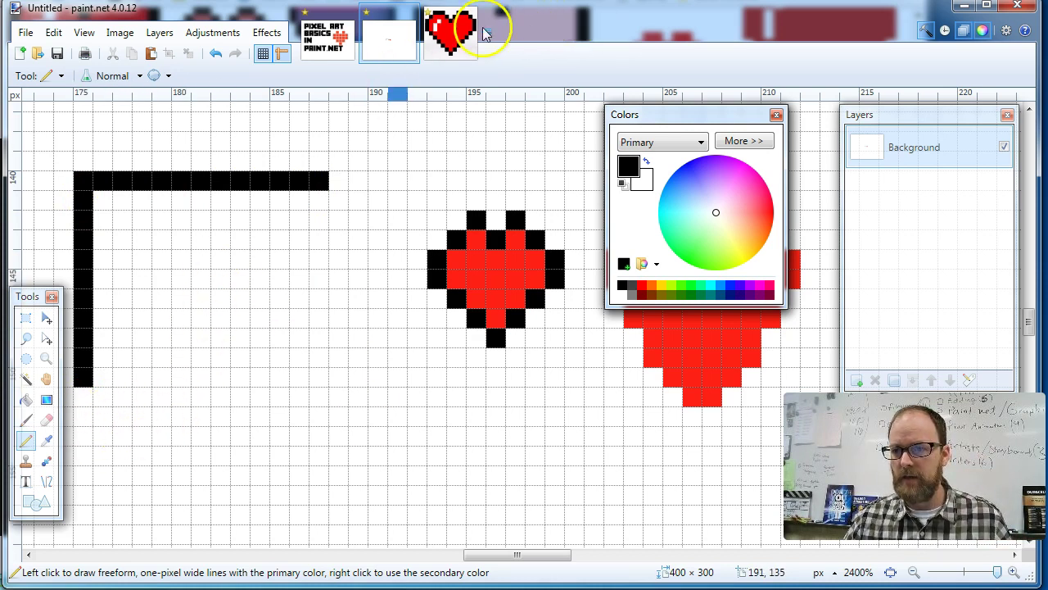
Step: Check the reference heart, move the Colors window aside and draw the left bump's top edge as three black pixels at columns 177–179, row 141
{"action": "left_click", "coordinate": [476, 33]}
{"action": "left_click_drag", "start_coordinate": [647, 114], "coordinate": [817, 114]}
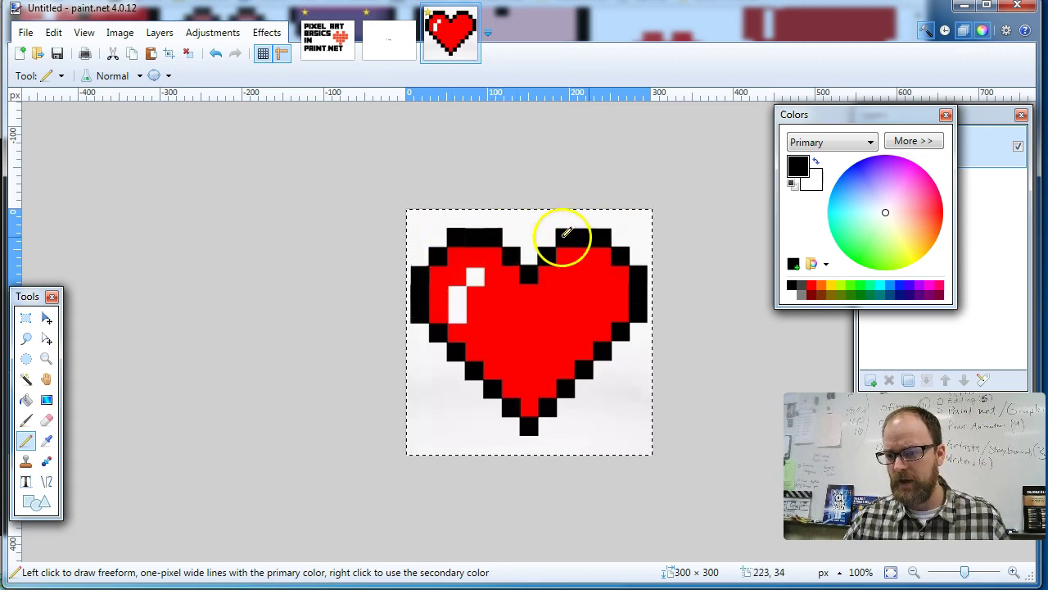
{"action": "left_click", "coordinate": [406, 47]}
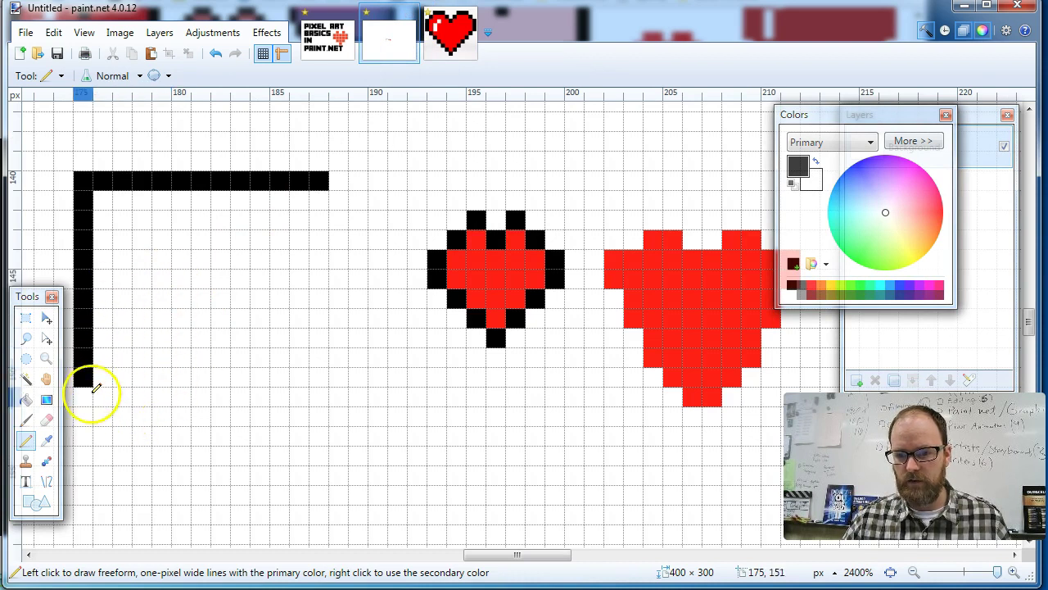
{"action": "left_click", "coordinate": [81, 183]}
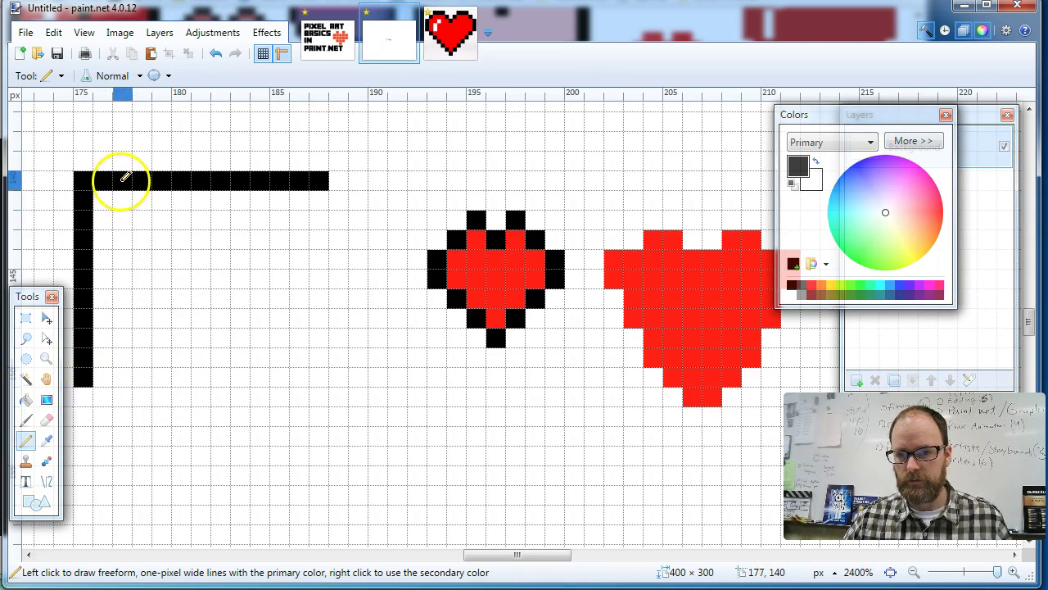
{"action": "left_click_drag", "start_coordinate": [127, 198], "coordinate": [169, 201]}
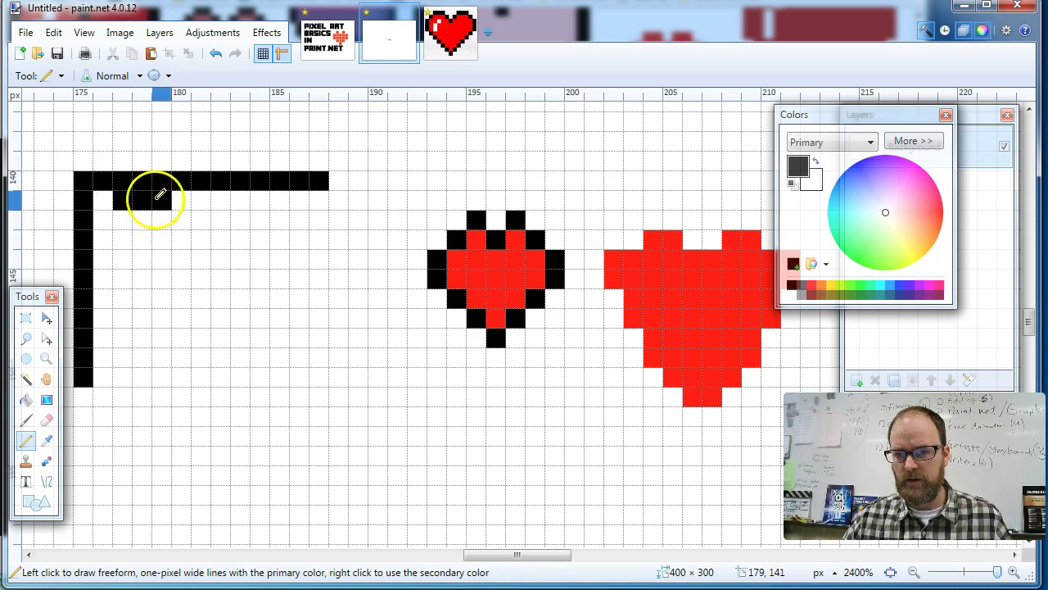
Step: Consult the reference heart and draw the right bump's top edge as three black pixels at columns 183–185, row 141
{"action": "left_click", "coordinate": [450, 31]}
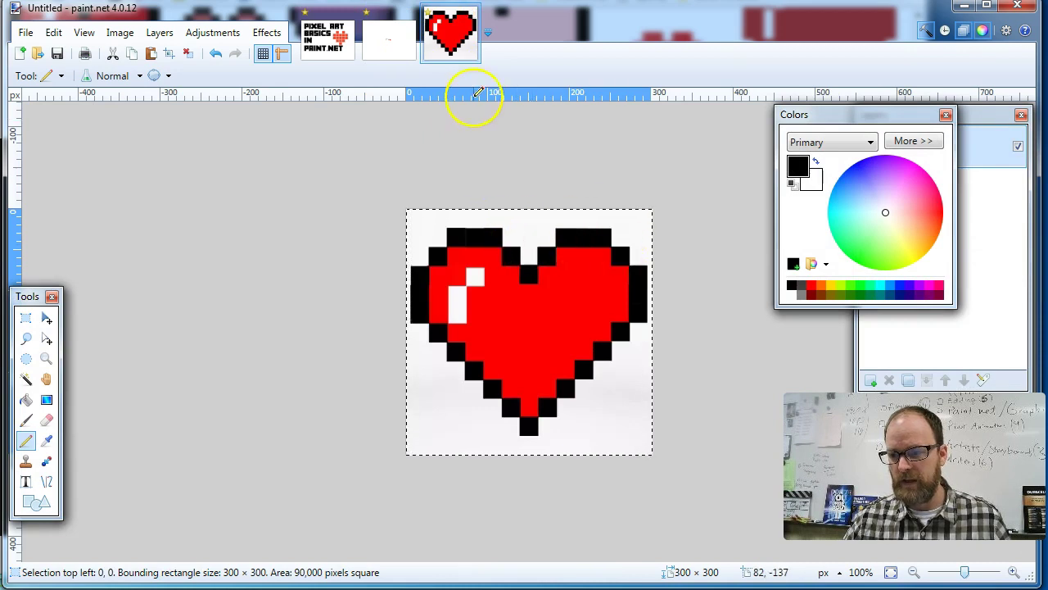
{"action": "left_click", "coordinate": [389, 41]}
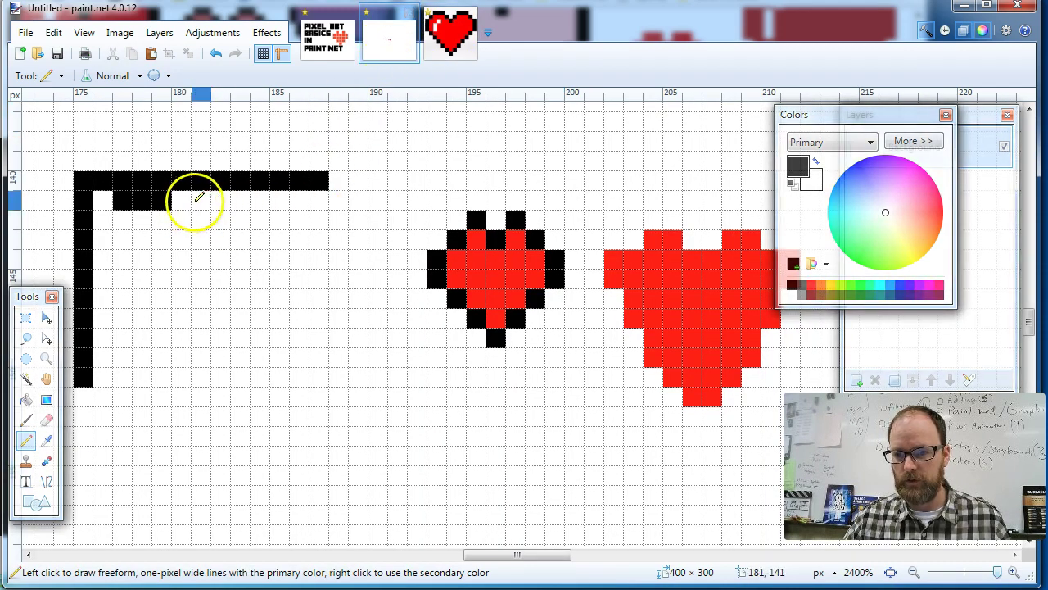
{"action": "left_click", "coordinate": [241, 199]}
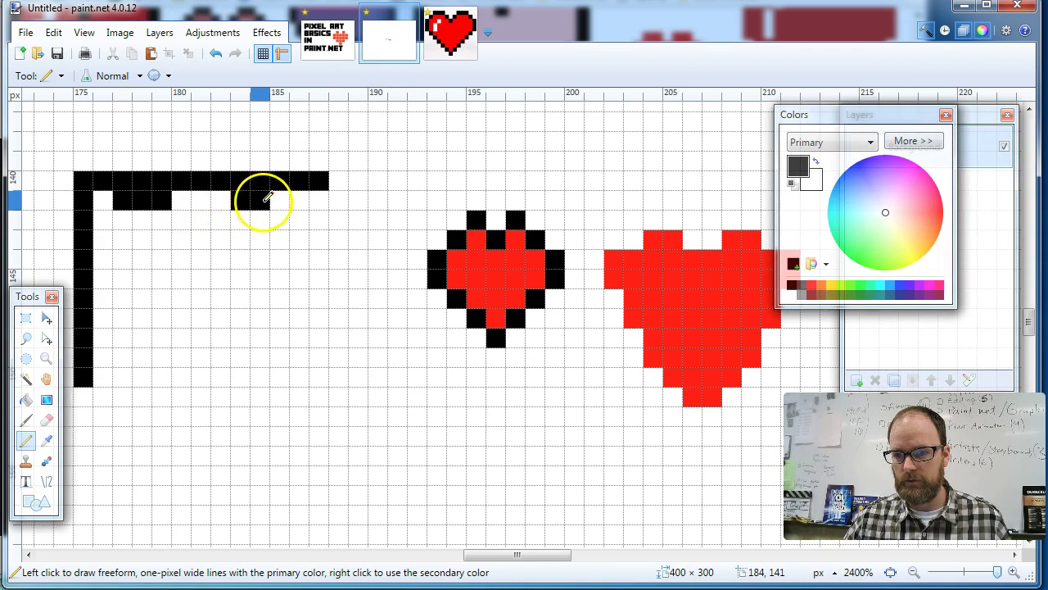
{"action": "left_click", "coordinate": [280, 200]}
Step: Following the reference, draw the V-shaped notch between the bumps with black pixels at 180, 142; 181, 143; and 182, 142
{"action": "left_click", "coordinate": [450, 33]}
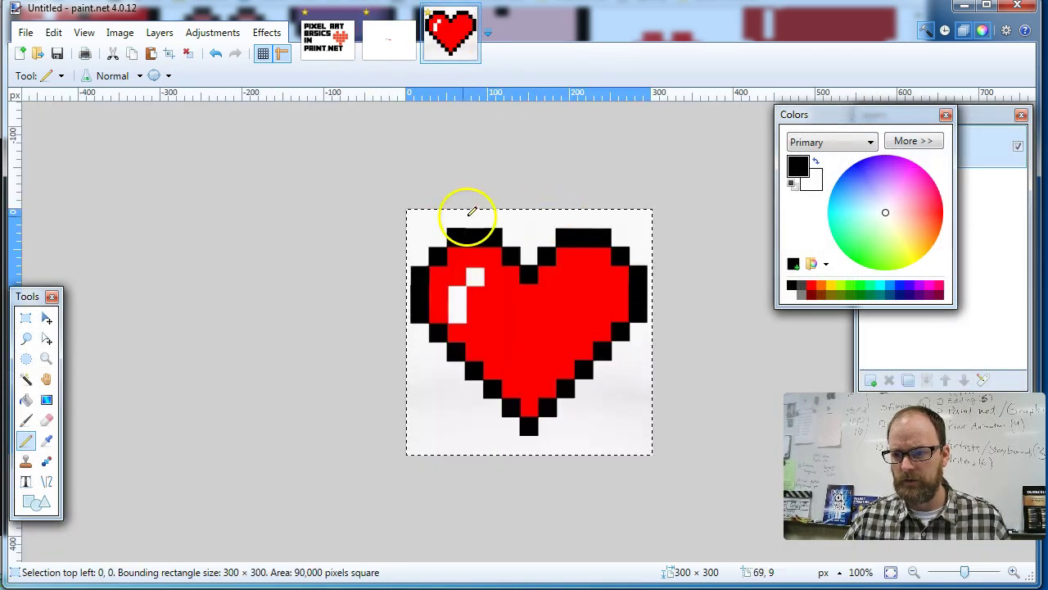
{"action": "left_click", "coordinate": [338, 45]}
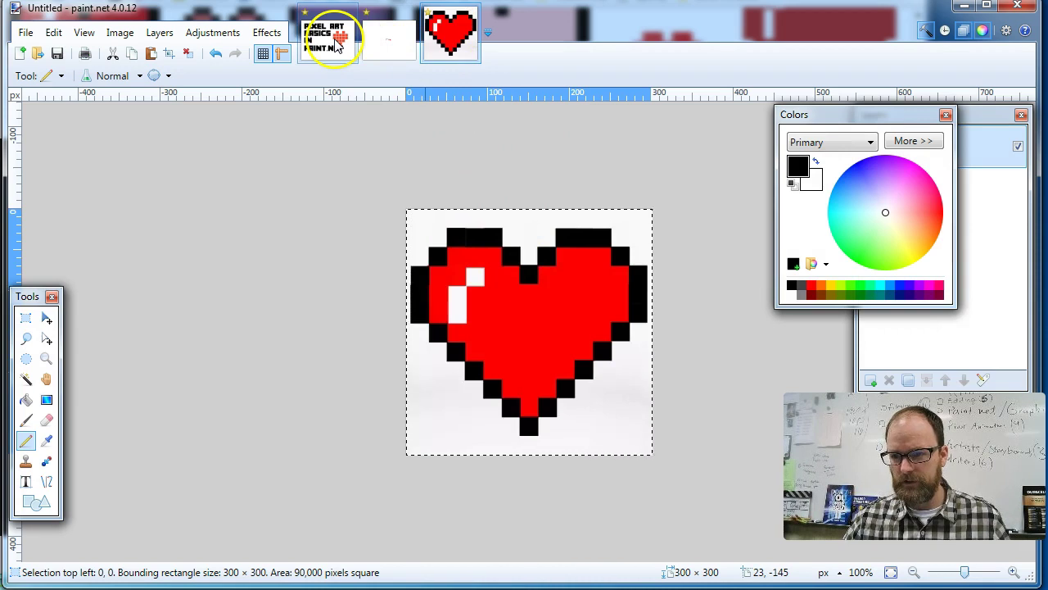
{"action": "left_click", "coordinate": [389, 41]}
{"action": "left_click", "coordinate": [183, 220]}
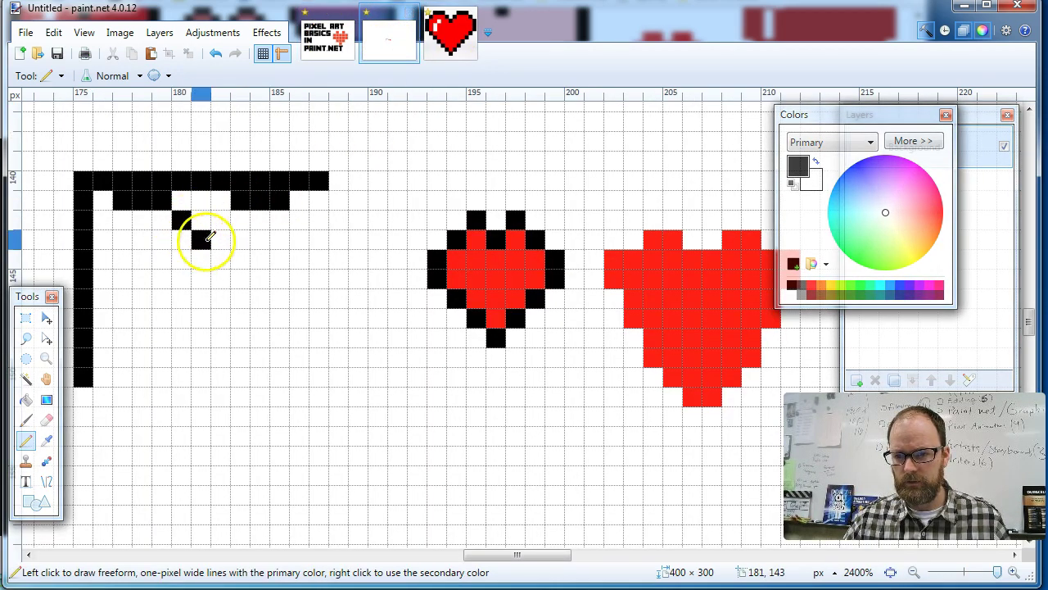
{"action": "left_click", "coordinate": [222, 219]}
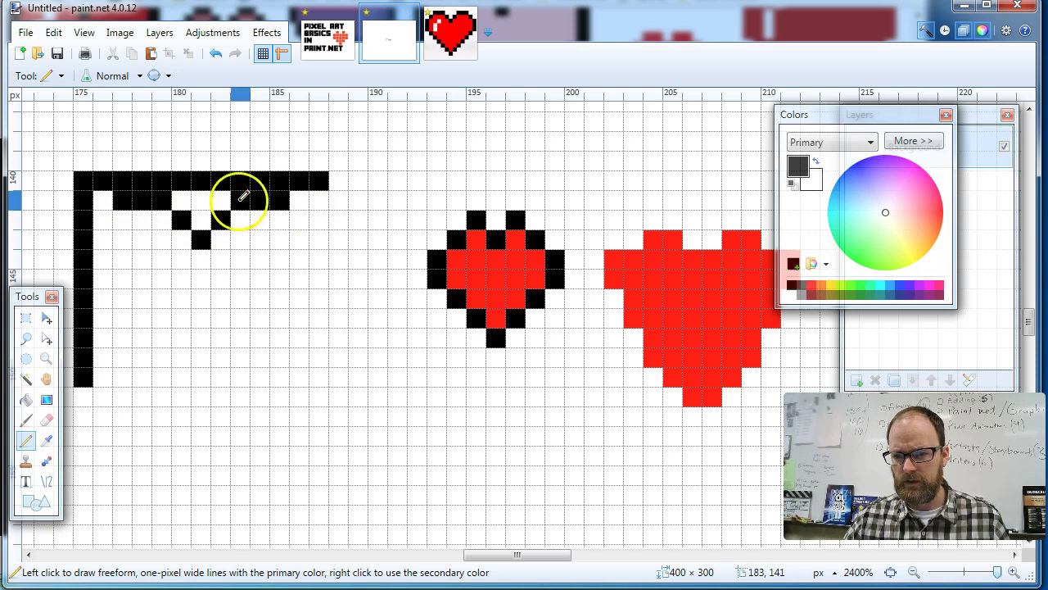
{"action": "left_click", "coordinate": [449, 37]}
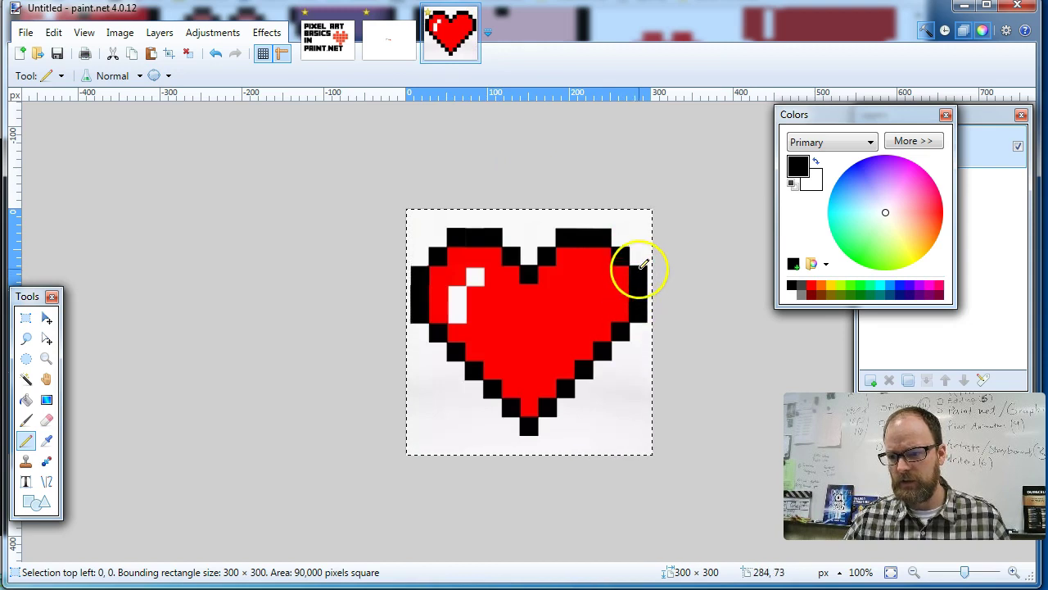
{"action": "left_click", "coordinate": [386, 39]}
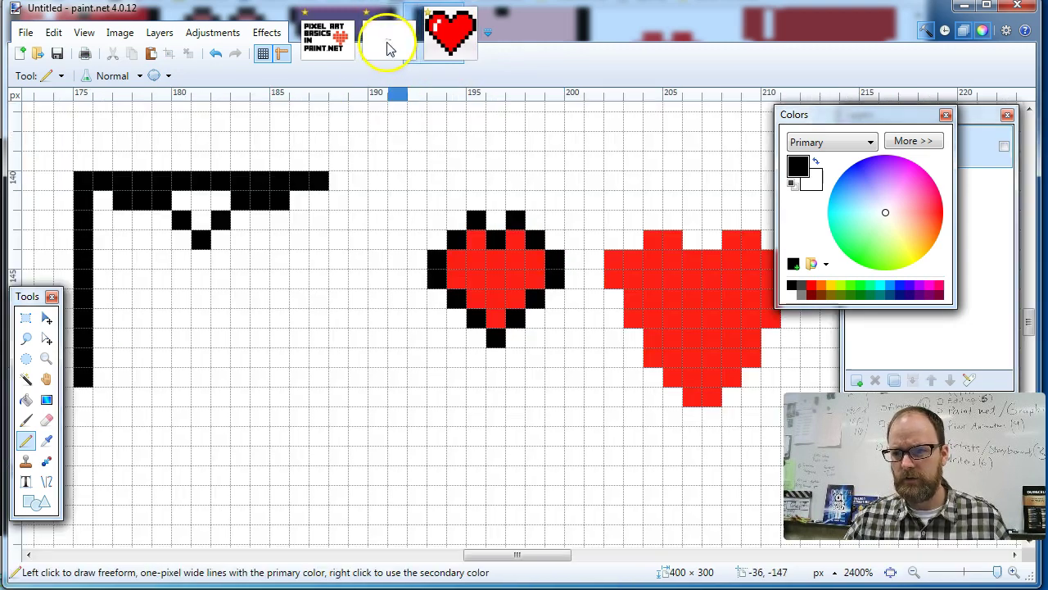
Step: Draw the heart's right side in black down column 187, rows 143–145, and paint over both guide lines in white
{"action": "mouse_move", "coordinate": [323, 244]}
{"action": "left_mouse_down"}
{"action": "mouse_move", "coordinate": [316, 276]}
{"action": "mouse_move", "coordinate": [304, 276]}
{"action": "left_mouse_up"}
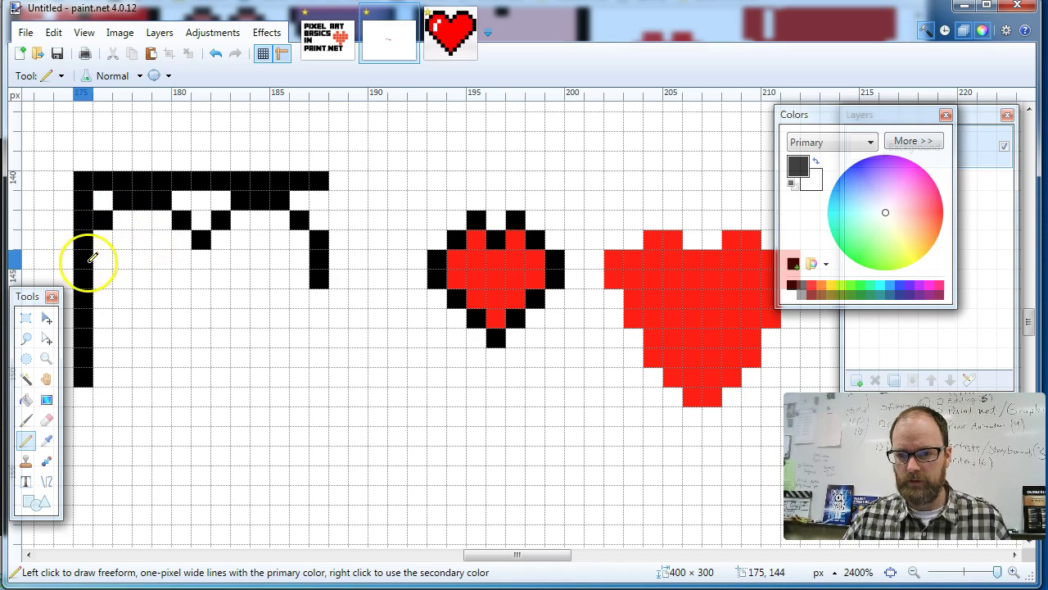
{"action": "left_click", "coordinate": [46, 419]}
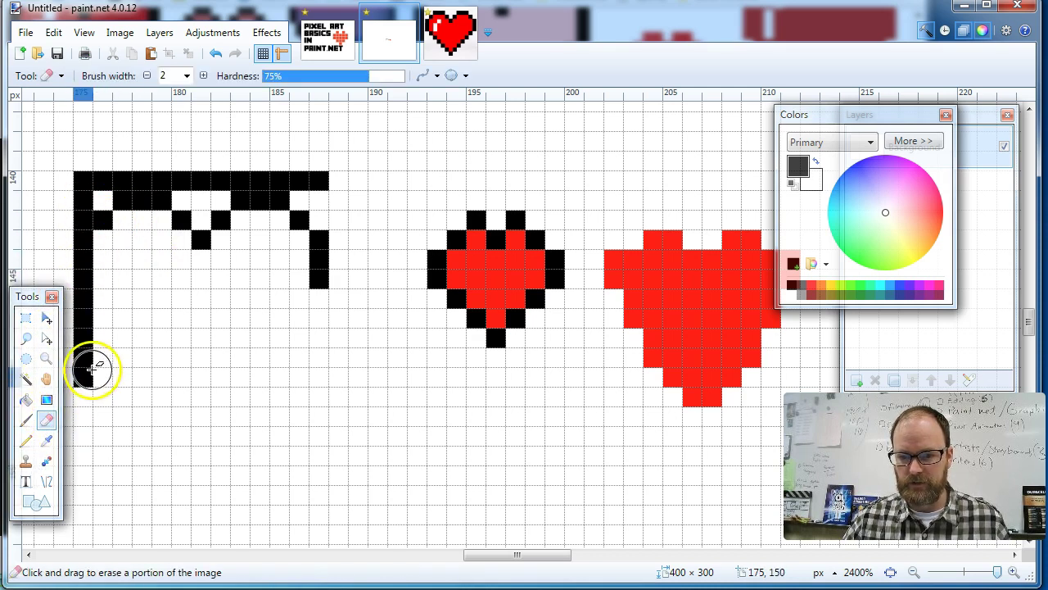
{"action": "left_click", "coordinate": [27, 422]}
{"action": "left_click", "coordinate": [25, 440]}
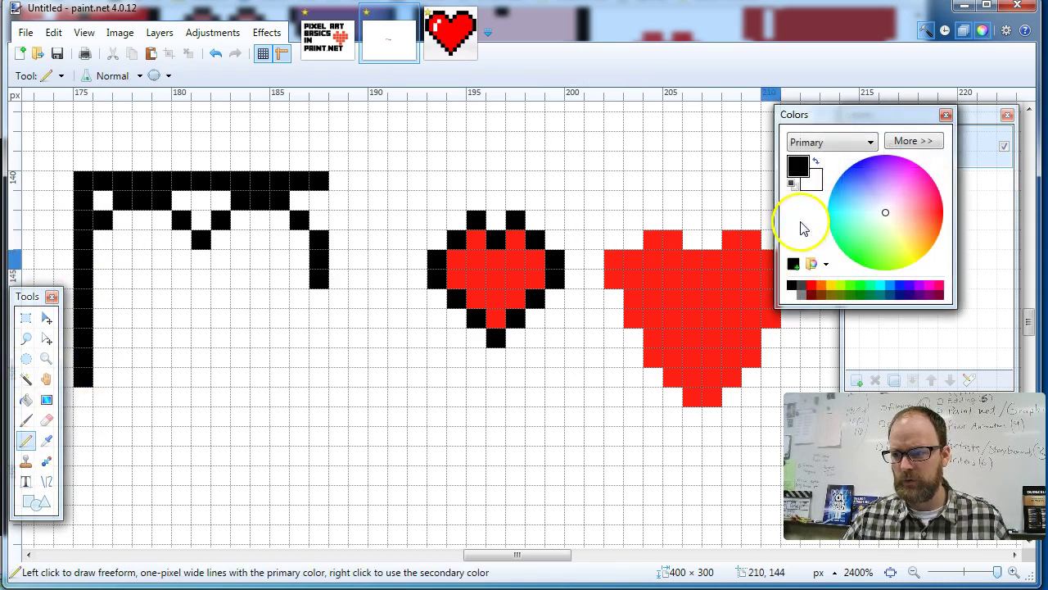
{"action": "left_click_drag", "start_coordinate": [832, 123], "coordinate": [710, 123]}
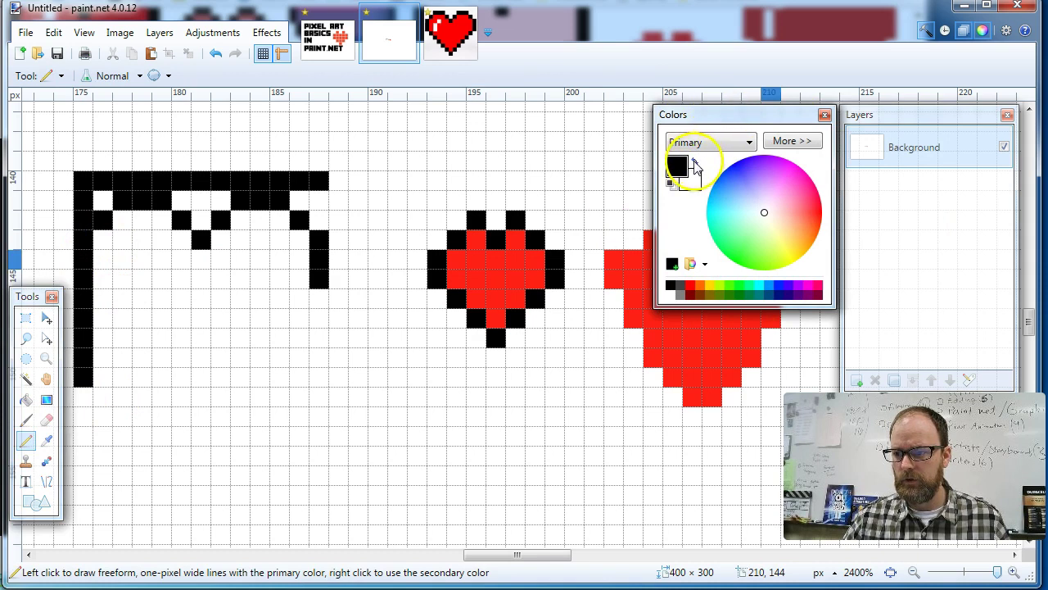
{"action": "left_click", "coordinate": [695, 163]}
{"action": "mouse_move", "coordinate": [84, 379]}
{"action": "left_mouse_down"}
{"action": "mouse_move", "coordinate": [95, 300]}
{"action": "mouse_move", "coordinate": [84, 183]}
{"action": "mouse_move", "coordinate": [142, 170]}
{"action": "mouse_move", "coordinate": [287, 175]}
{"action": "mouse_move", "coordinate": [320, 180]}
{"action": "mouse_move", "coordinate": [319, 201]}
{"action": "left_mouse_up"}
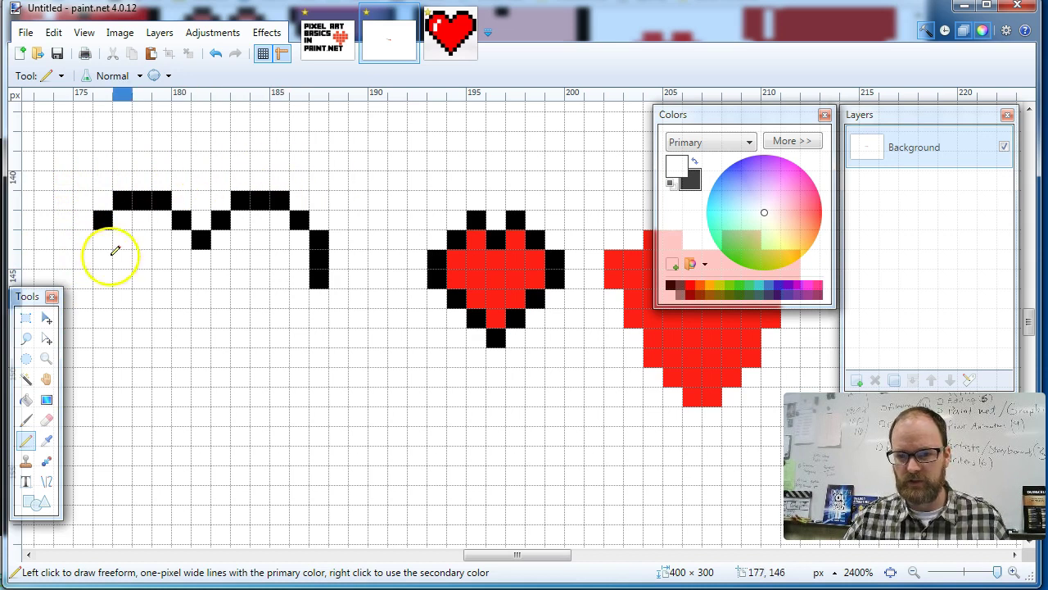
Step: Draw the left side in black down column 175, rows 143–145, and, following the reference, diagonally from 176, 146 to 181, 151
{"action": "left_click", "coordinate": [694, 162]}
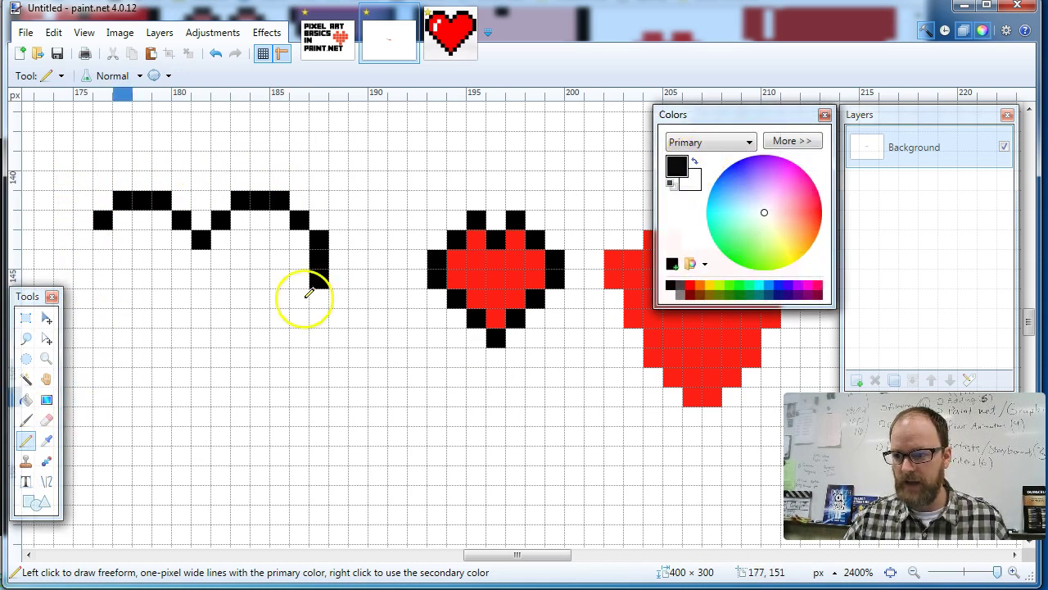
{"action": "left_click_drag", "start_coordinate": [96, 227], "coordinate": [83, 281]}
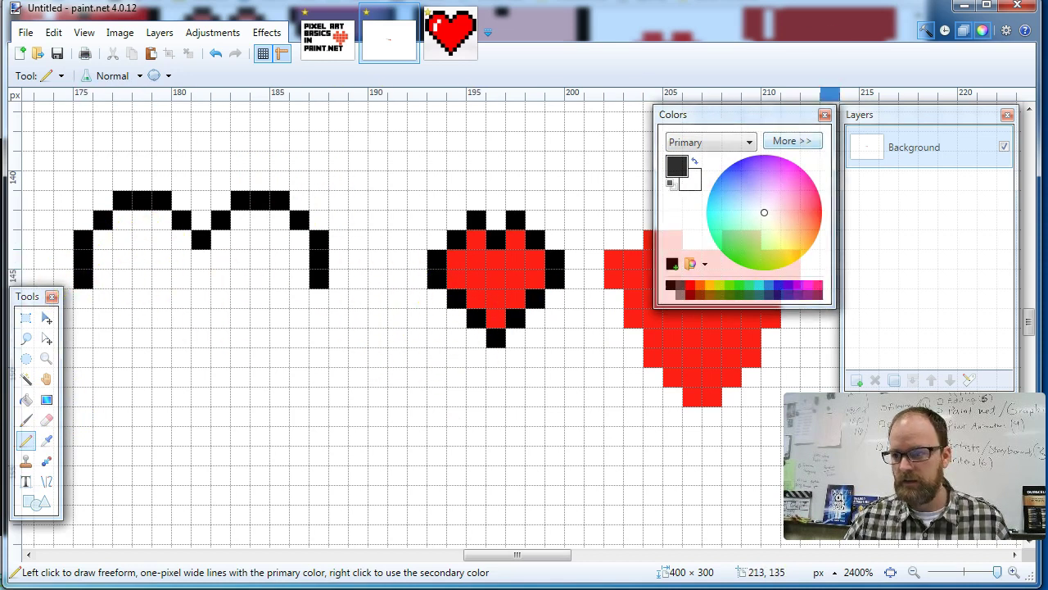
{"action": "left_click", "coordinate": [448, 33]}
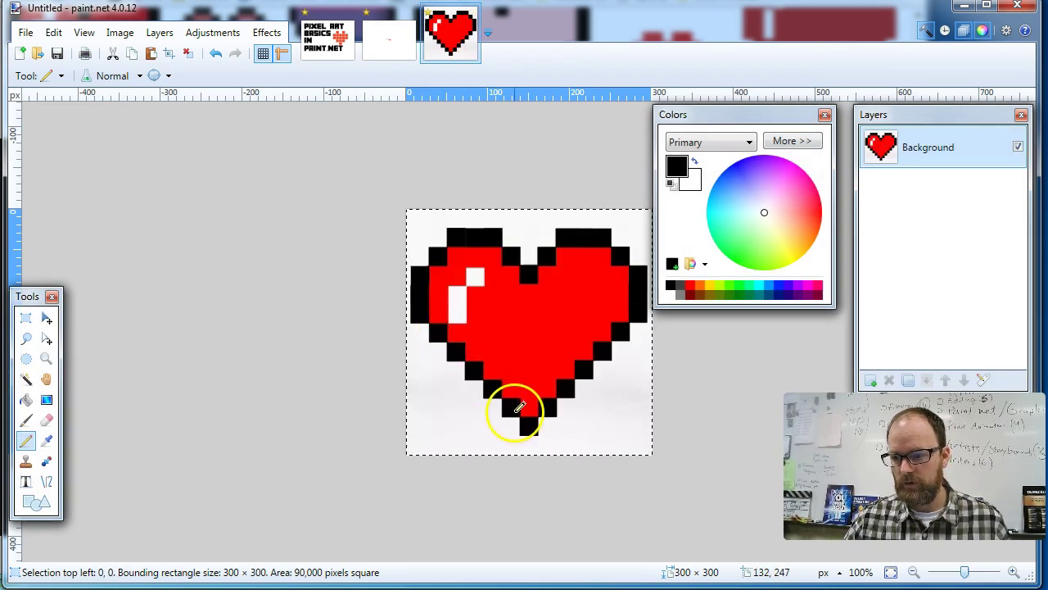
{"action": "left_click", "coordinate": [368, 43]}
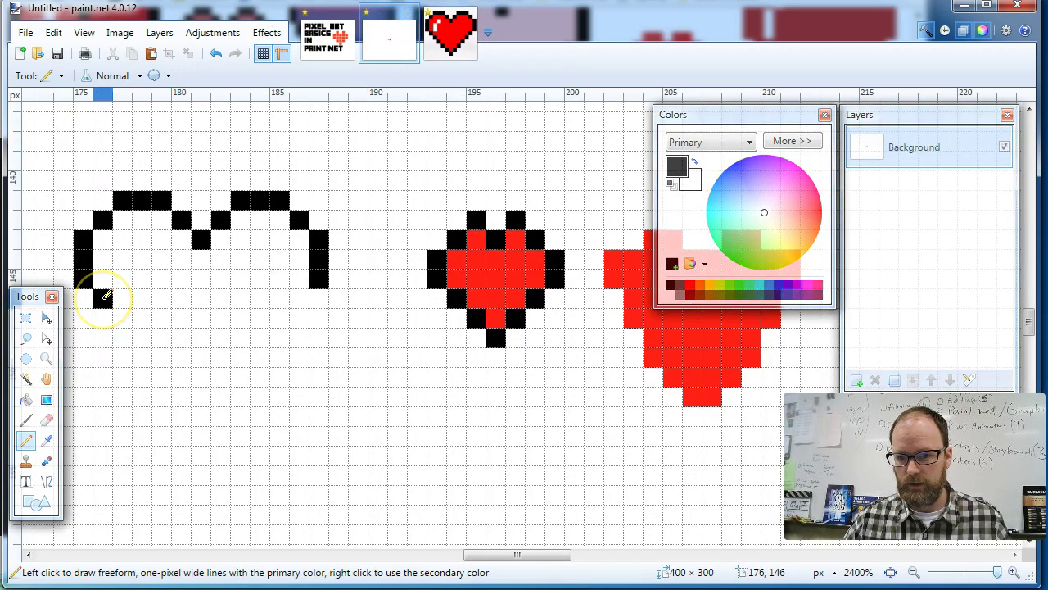
{"action": "left_click_drag", "start_coordinate": [105, 296], "coordinate": [186, 377]}
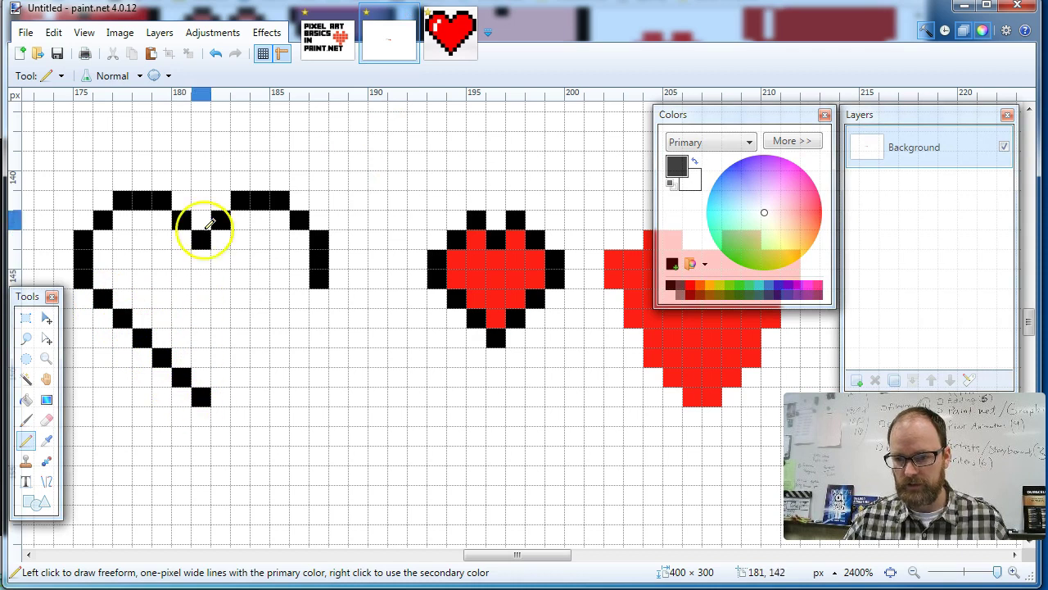
Step: Close the heart outline with a black diagonal of single pixels from 182, 150 up to 186, 146
{"action": "left_click", "coordinate": [222, 376]}
{"action": "left_click", "coordinate": [241, 359]}
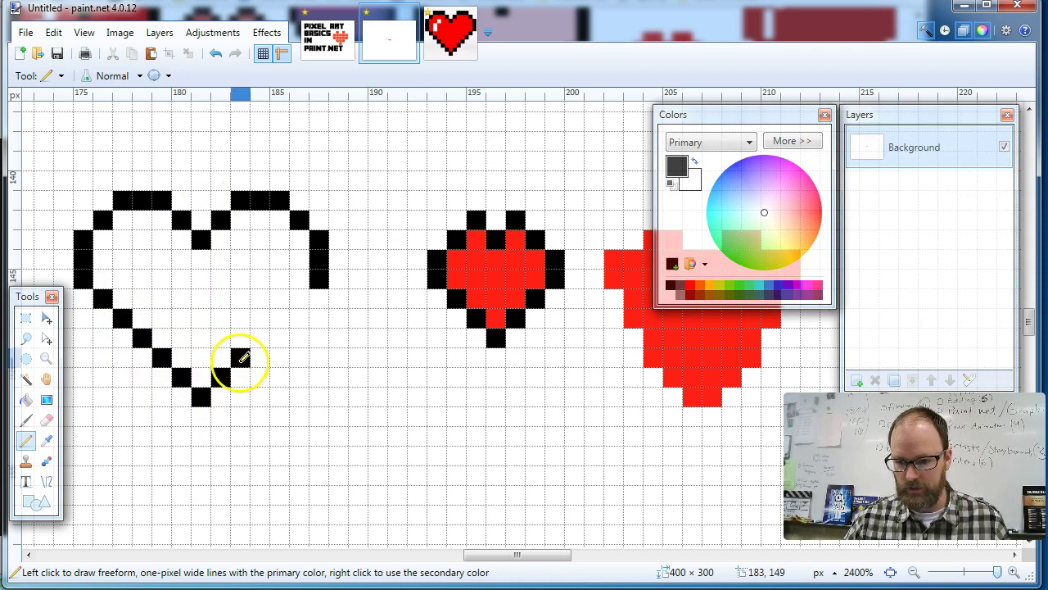
{"action": "left_click", "coordinate": [260, 339]}
{"action": "left_click", "coordinate": [280, 320]}
{"action": "left_click", "coordinate": [299, 299]}
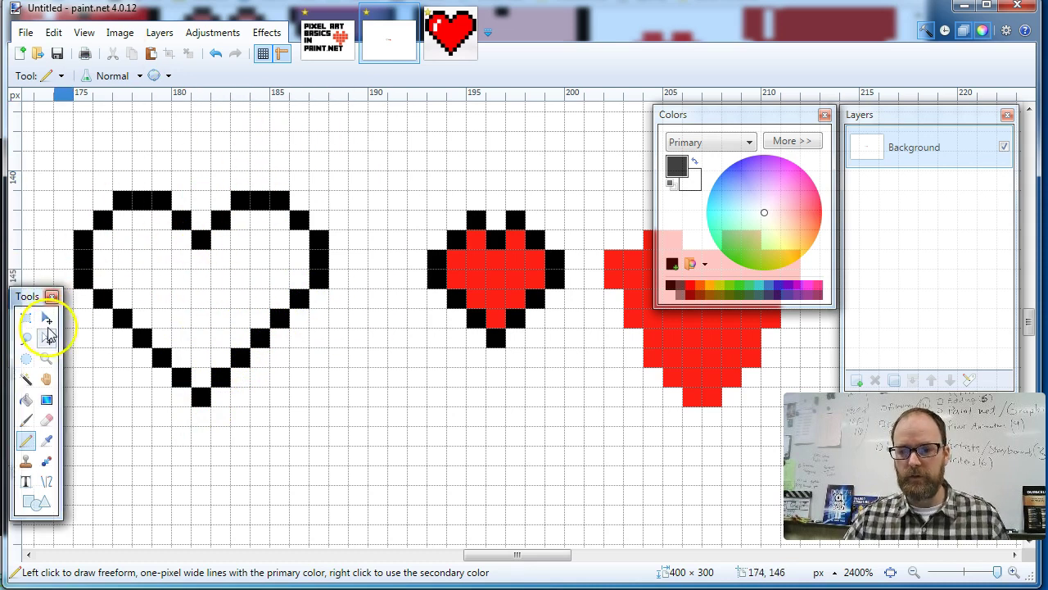
Step: Choose red and try flooding the outlined heart with the Paint Bucket at 50% and 25% tolerance, undoing each fill
{"action": "left_click", "coordinate": [26, 400]}
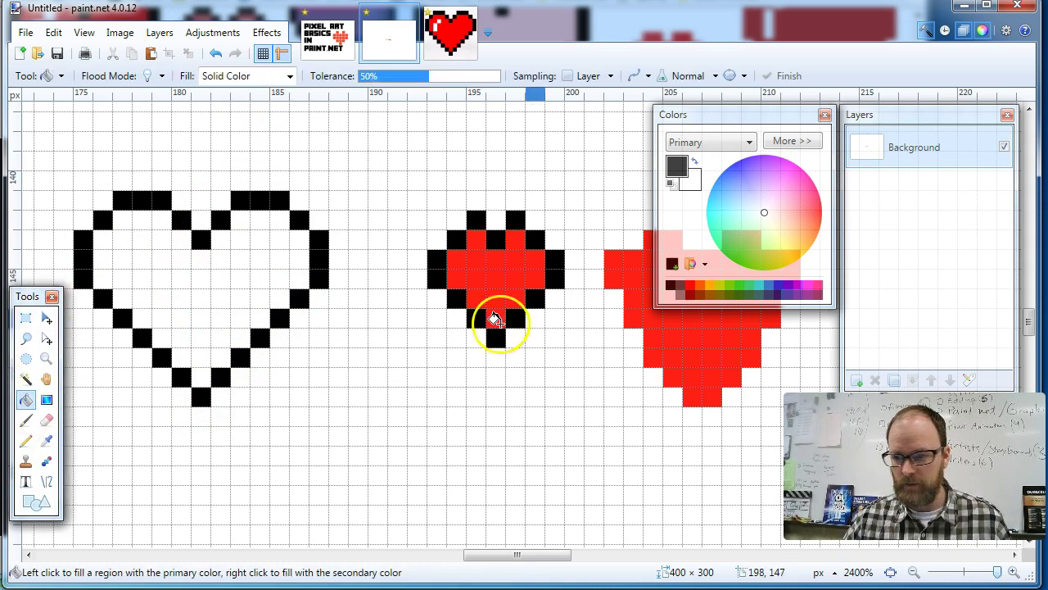
{"action": "left_click_drag", "start_coordinate": [774, 216], "coordinate": [822, 216]}
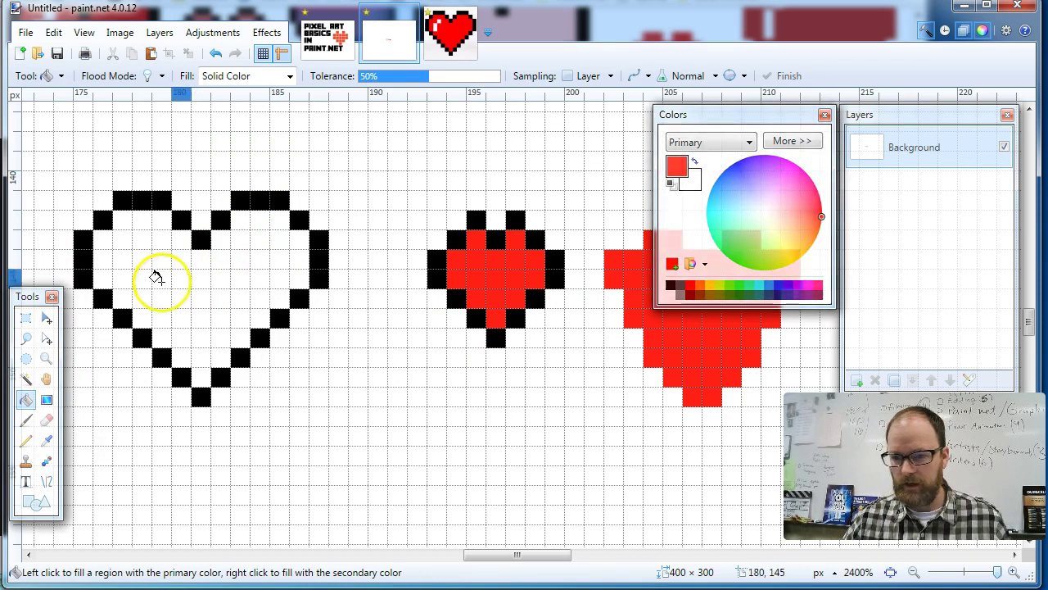
{"action": "left_click", "coordinate": [189, 294]}
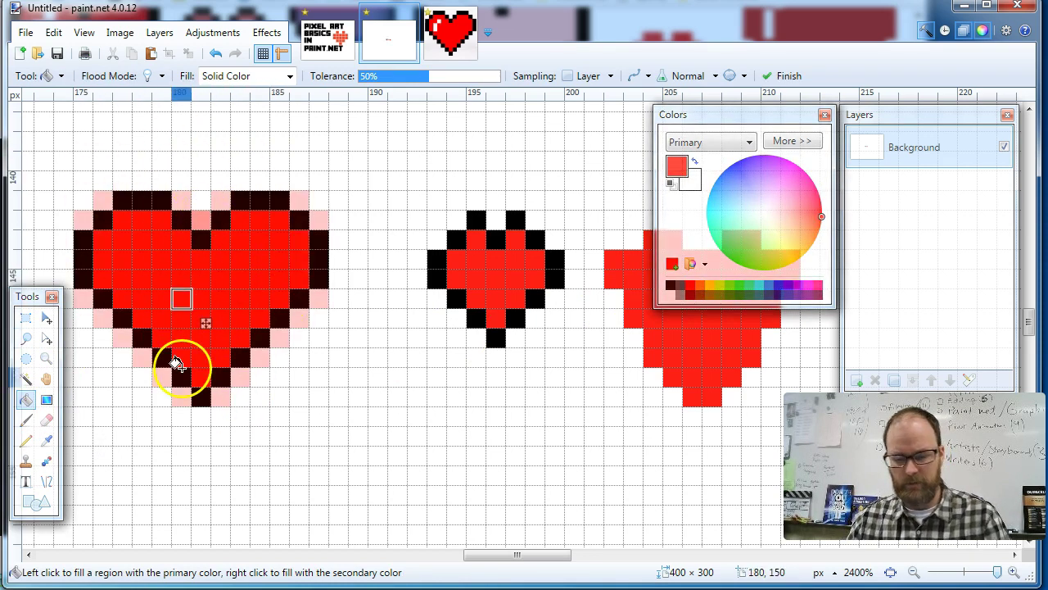
{"action": "key", "text": "ctrl+z"}
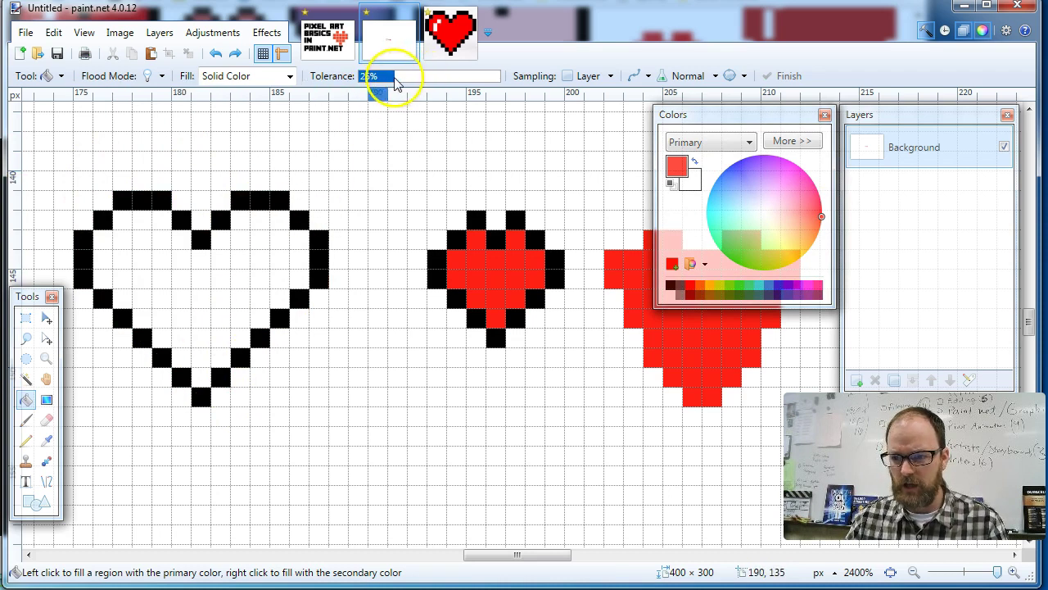
{"action": "left_click", "coordinate": [201, 297]}
{"action": "key", "text": "ctrl+z"}
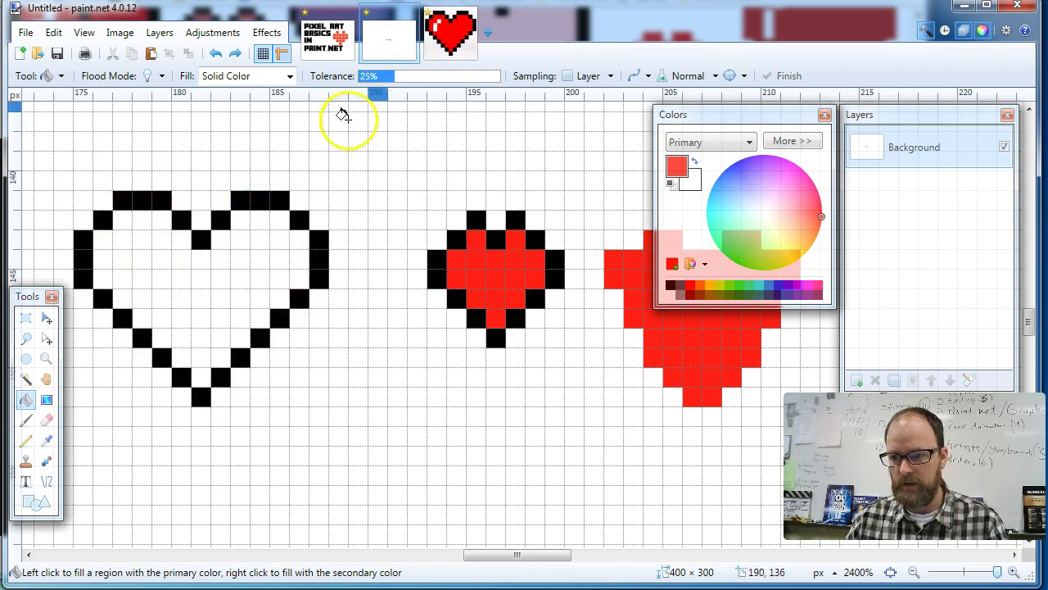
Step: Try the red fill inside the outlined heart at 79% and at 0% tolerance, undoing each fill
{"action": "left_click", "coordinate": [471, 76]}
{"action": "left_click", "coordinate": [188, 301]}
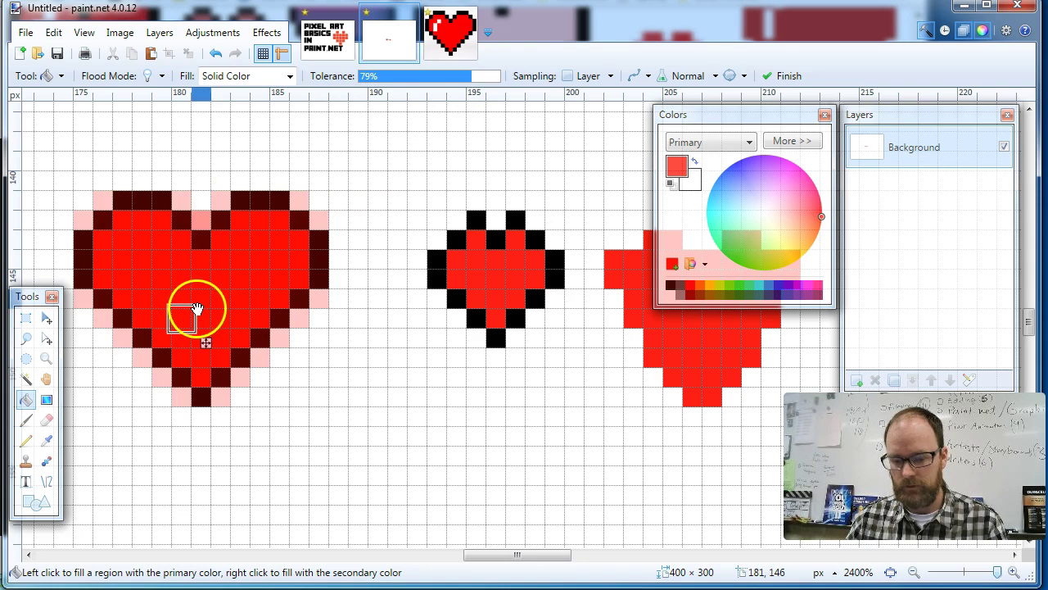
{"action": "key", "text": "ctrl+z"}
{"action": "left_click_drag", "start_coordinate": [433, 76], "coordinate": [334, 77]}
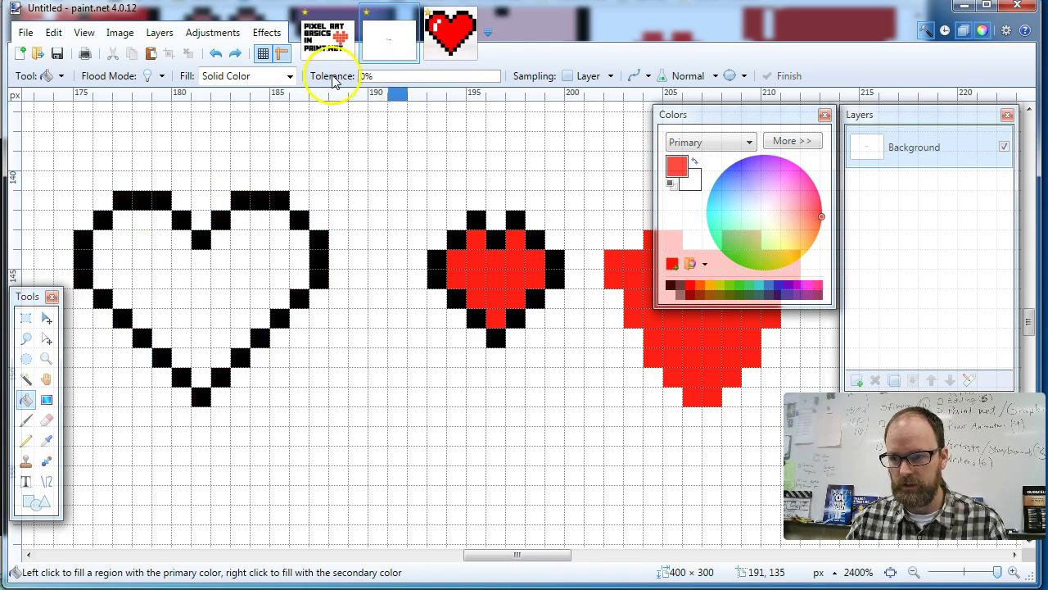
{"action": "left_click", "coordinate": [195, 271]}
{"action": "key", "text": "ctrl+z"}
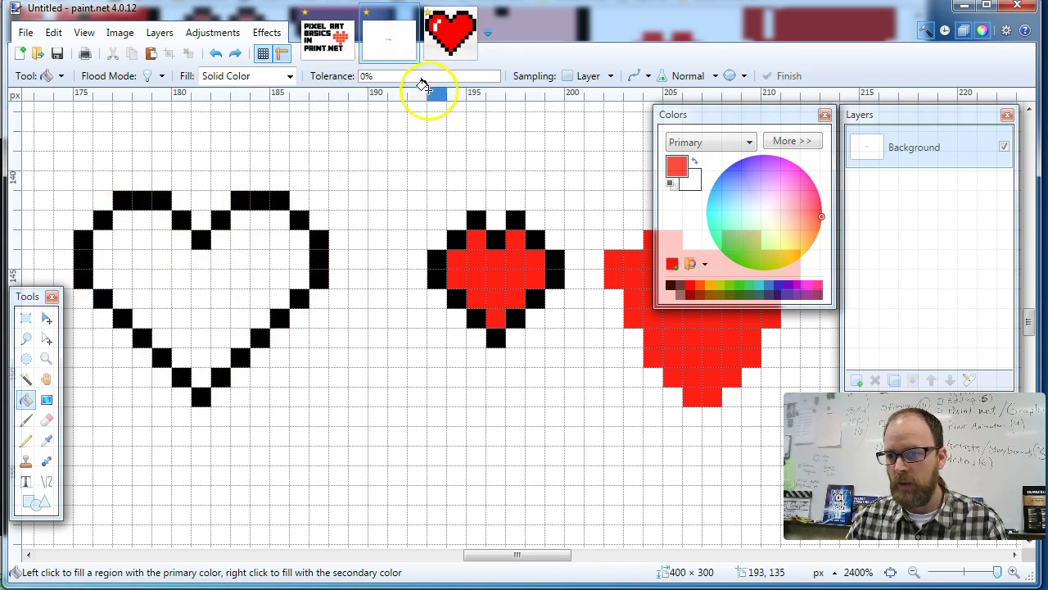
{"action": "left_click", "coordinate": [715, 77]}
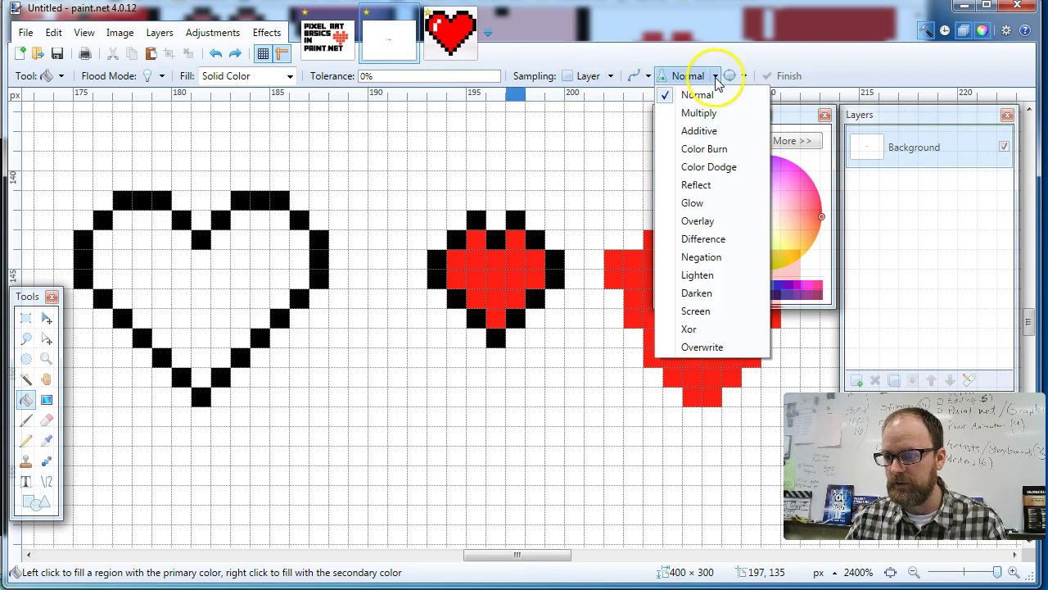
{"action": "left_click", "coordinate": [746, 77]}
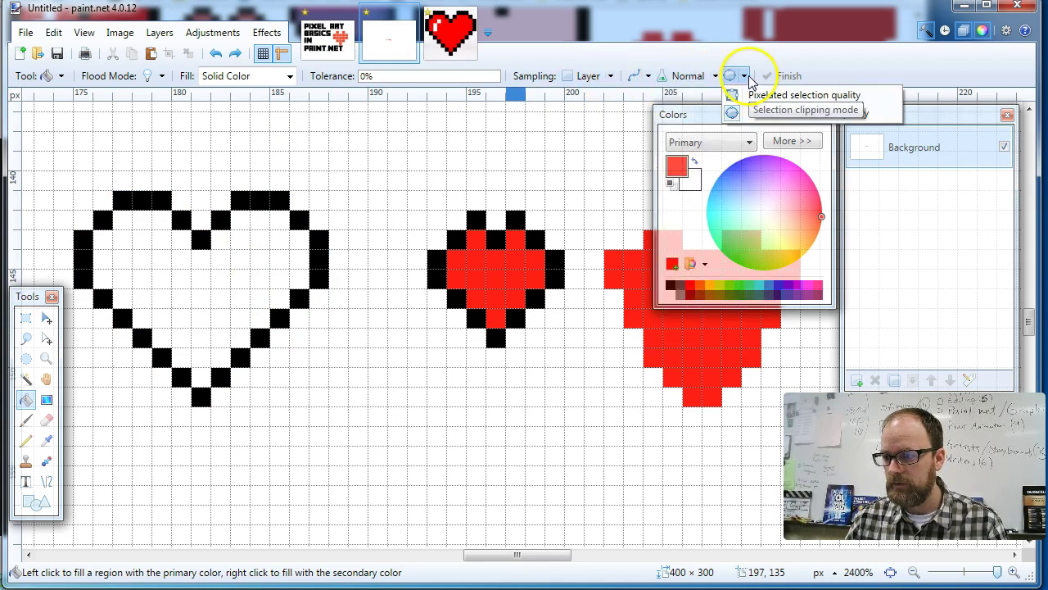
{"action": "left_click", "coordinate": [746, 79]}
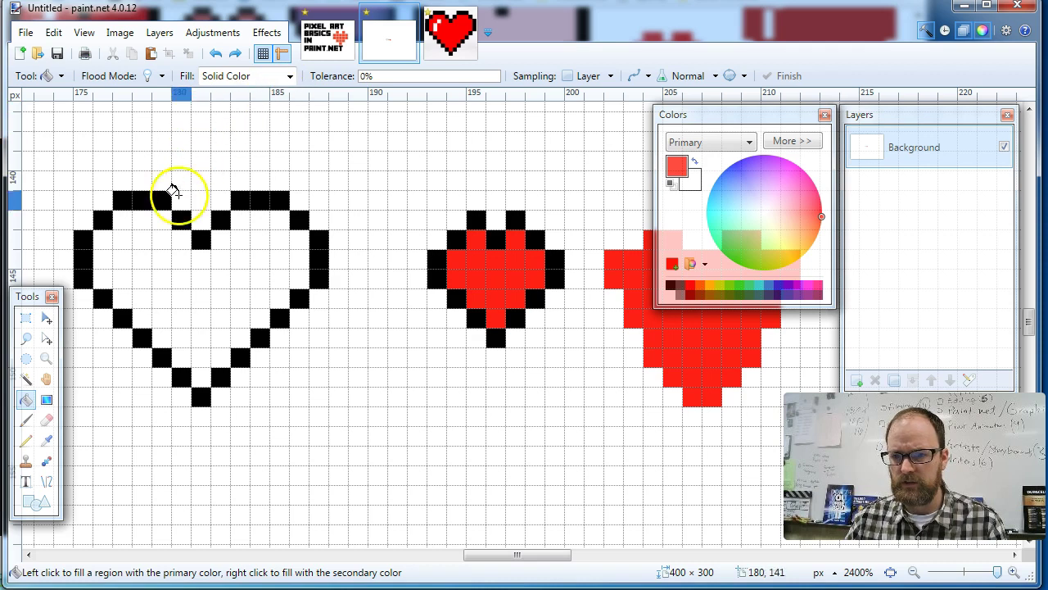
Step: Pencil a red border inside the heart's upper part, rows 142–145, and flood the two enclosed white gaps with red
{"action": "left_click", "coordinate": [26, 443]}
{"action": "mouse_move", "coordinate": [109, 238]}
{"action": "left_mouse_down"}
{"action": "mouse_move", "coordinate": [103, 274]}
{"action": "mouse_move", "coordinate": [290, 273]}
{"action": "mouse_move", "coordinate": [279, 236]}
{"action": "mouse_move", "coordinate": [250, 222]}
{"action": "mouse_move", "coordinate": [218, 257]}
{"action": "mouse_move", "coordinate": [141, 219]}
{"action": "mouse_move", "coordinate": [94, 274]}
{"action": "left_mouse_up"}
{"action": "left_click", "coordinate": [25, 398]}
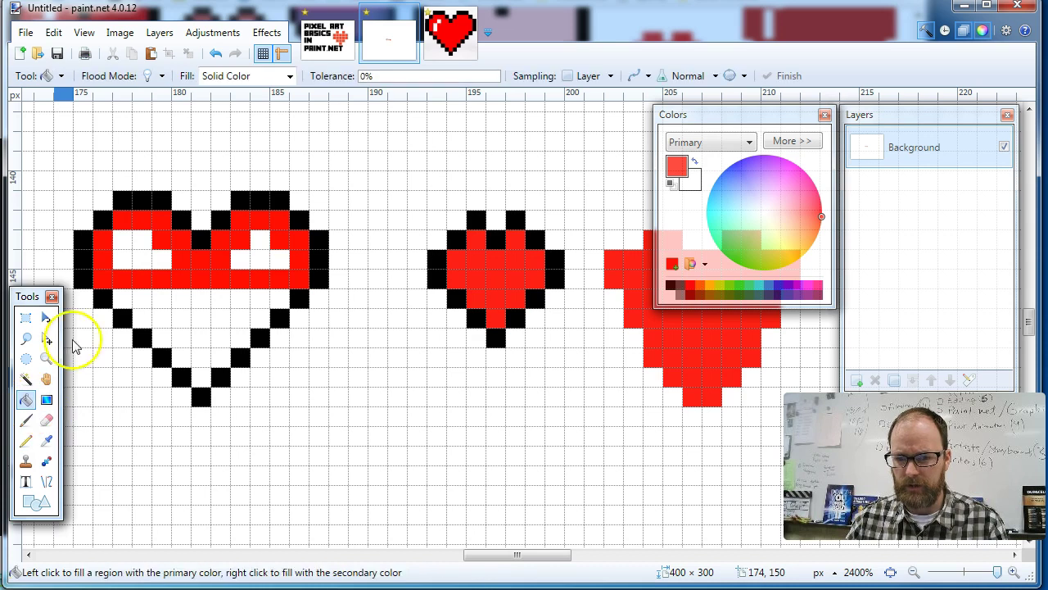
{"action": "left_click", "coordinate": [141, 248]}
{"action": "left_click", "coordinate": [261, 257]}
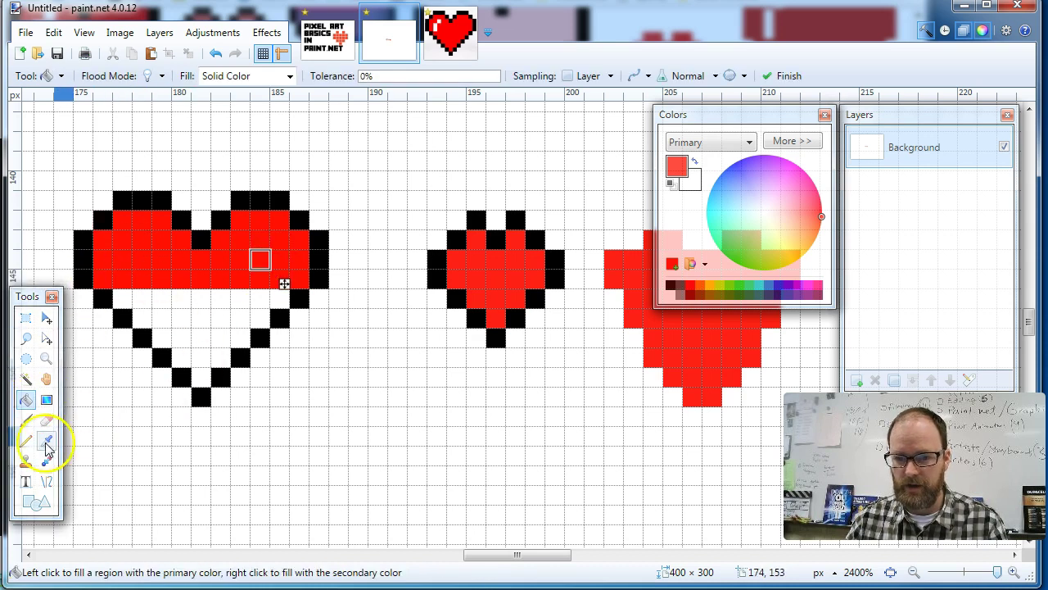
Step: Pencil red pixels along the inner edge of the heart's lower diagonals and flood the remaining white area with red
{"action": "left_click", "coordinate": [25, 440]}
{"action": "left_click_drag", "start_coordinate": [122, 297], "coordinate": [160, 337]}
{"action": "left_click", "coordinate": [177, 352]}
{"action": "left_click", "coordinate": [201, 374]}
{"action": "left_click", "coordinate": [241, 336]}
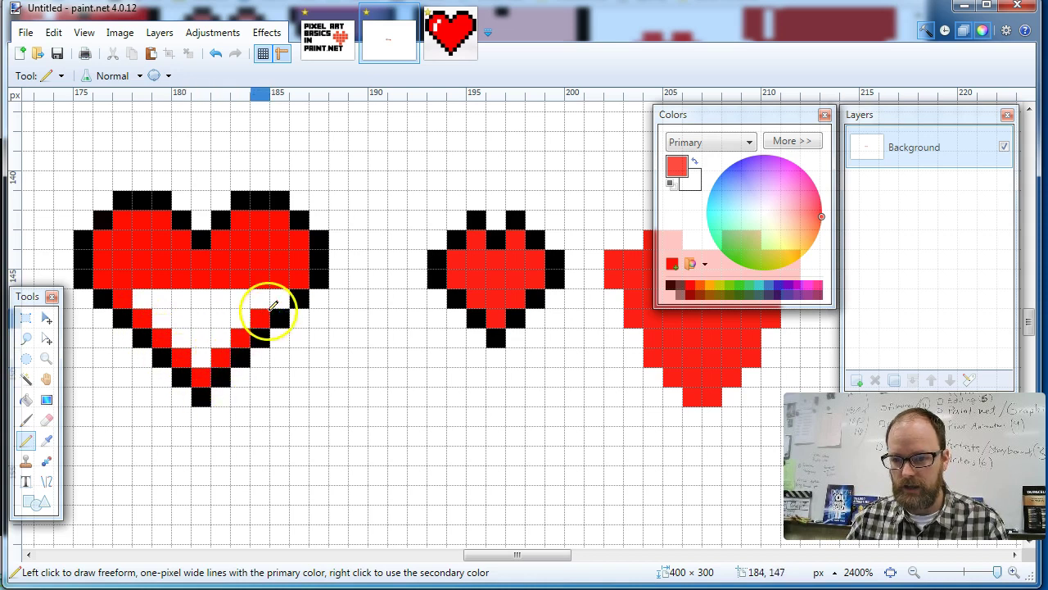
{"action": "left_click", "coordinate": [25, 399]}
{"action": "left_click", "coordinate": [237, 318]}
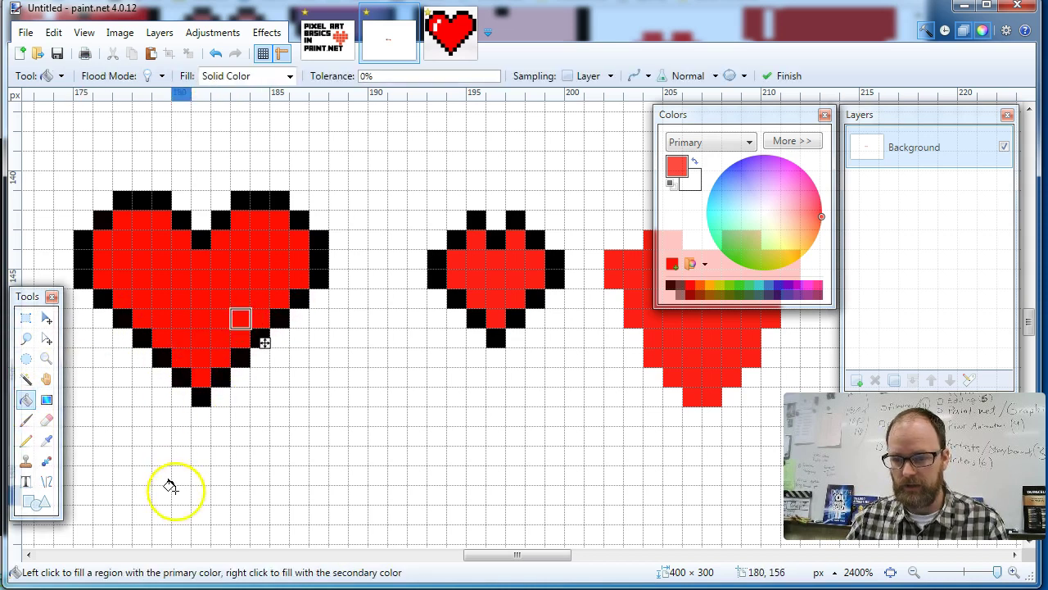
Step: Following the enlarged reference heart, pencil a white highlight at pixel 178, 143 and down column 177, rows 144–145
{"action": "left_click", "coordinate": [431, 51]}
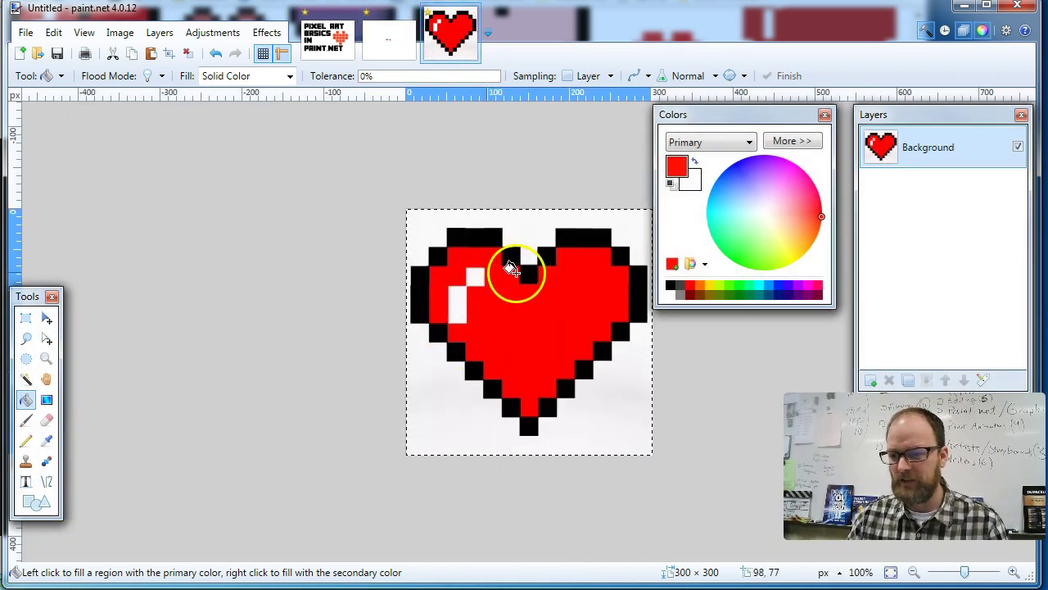
{"action": "mouse_move", "coordinate": [963, 575]}
{"action": "left_mouse_down"}
{"action": "mouse_move", "coordinate": [943, 576]}
{"action": "mouse_move", "coordinate": [969, 576]}
{"action": "left_mouse_up"}
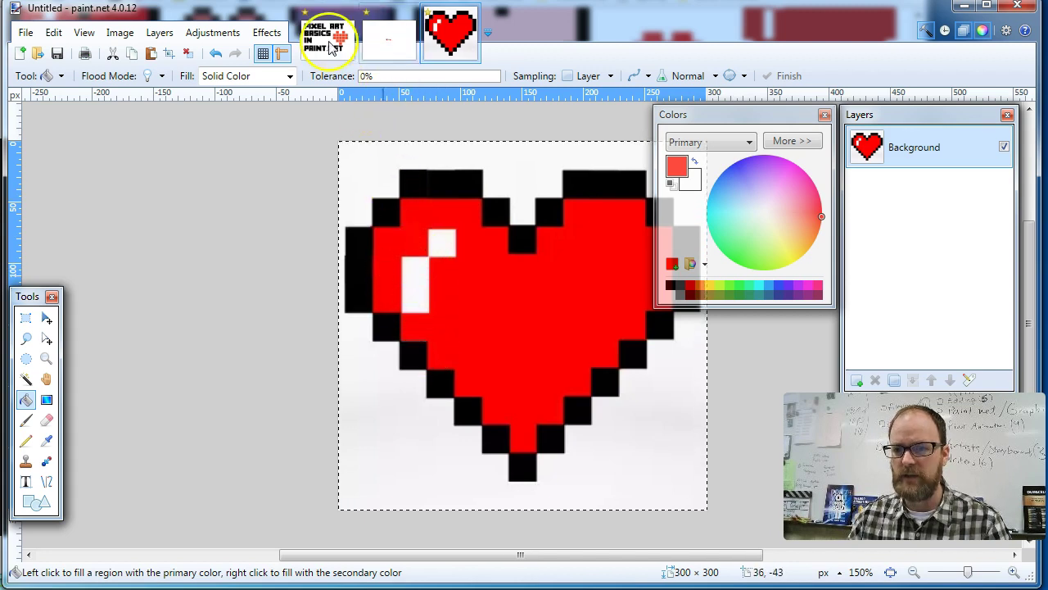
{"action": "left_click", "coordinate": [388, 40]}
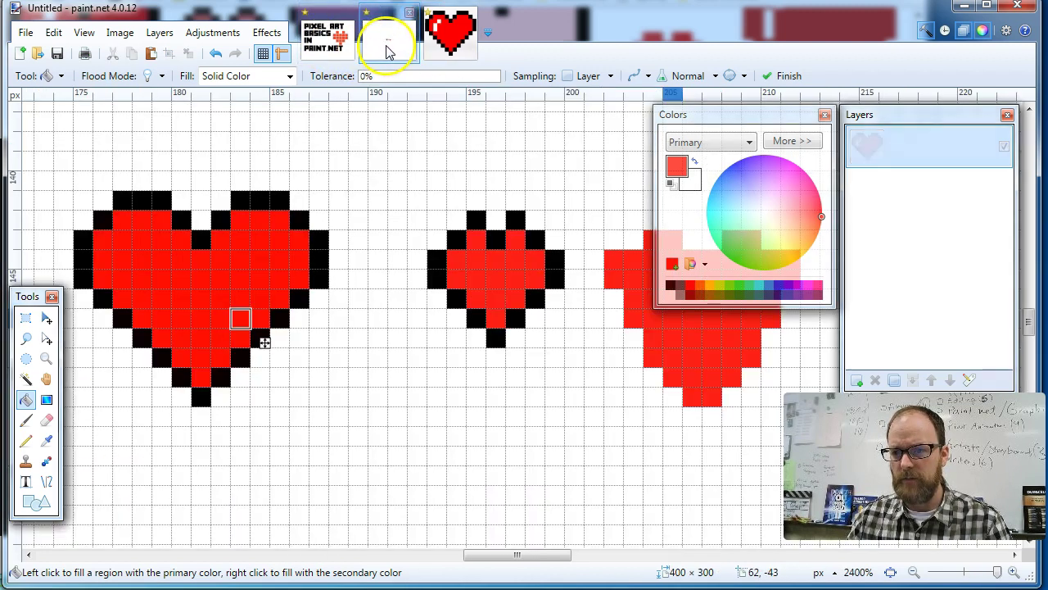
{"action": "left_click", "coordinate": [25, 440]}
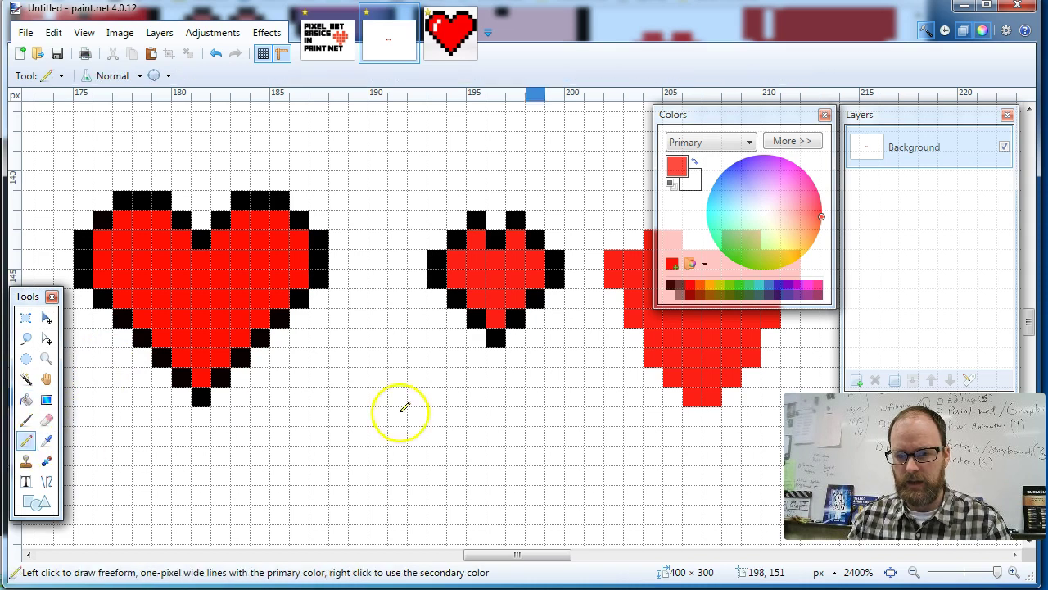
{"action": "left_click", "coordinate": [694, 161]}
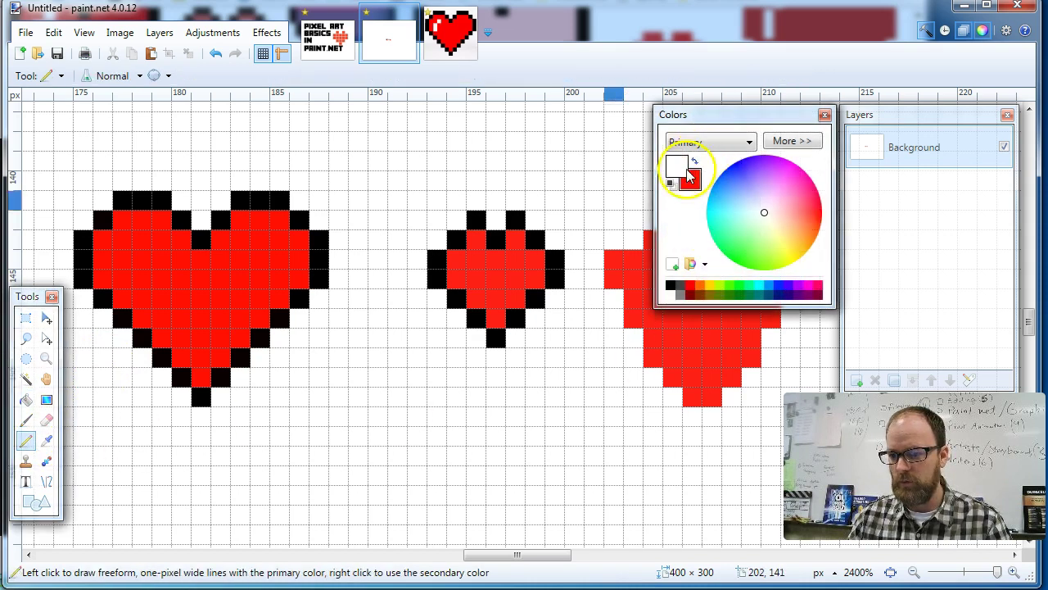
{"action": "left_click", "coordinate": [141, 239]}
{"action": "left_click_drag", "start_coordinate": [123, 259], "coordinate": [123, 279]}
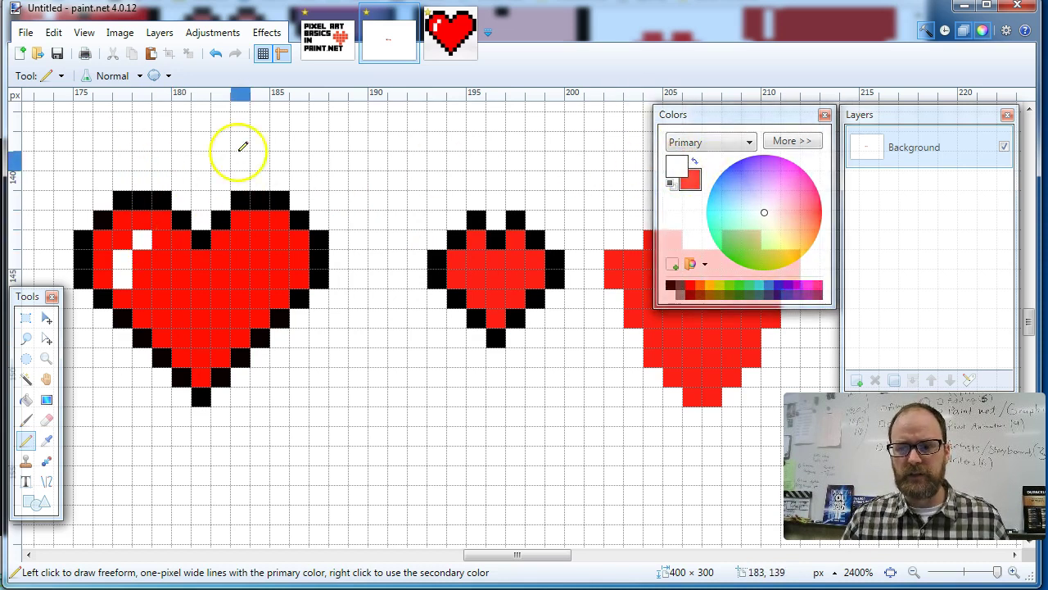
Step: Try erasing along the large heart's lower-right edge with the Eraser at brush width 2, and undo the stroke
{"action": "left_click", "coordinate": [47, 420]}
{"action": "mouse_move", "coordinate": [187, 412]}
{"action": "left_mouse_down"}
{"action": "mouse_move", "coordinate": [305, 332]}
{"action": "mouse_move", "coordinate": [187, 412]}
{"action": "mouse_move", "coordinate": [318, 306]}
{"action": "mouse_move", "coordinate": [136, 407]}
{"action": "mouse_move", "coordinate": [287, 272]}
{"action": "mouse_move", "coordinate": [185, 335]}
{"action": "mouse_move", "coordinate": [383, 261]}
{"action": "left_mouse_up"}
{"action": "key", "text": "ctrl+z"}
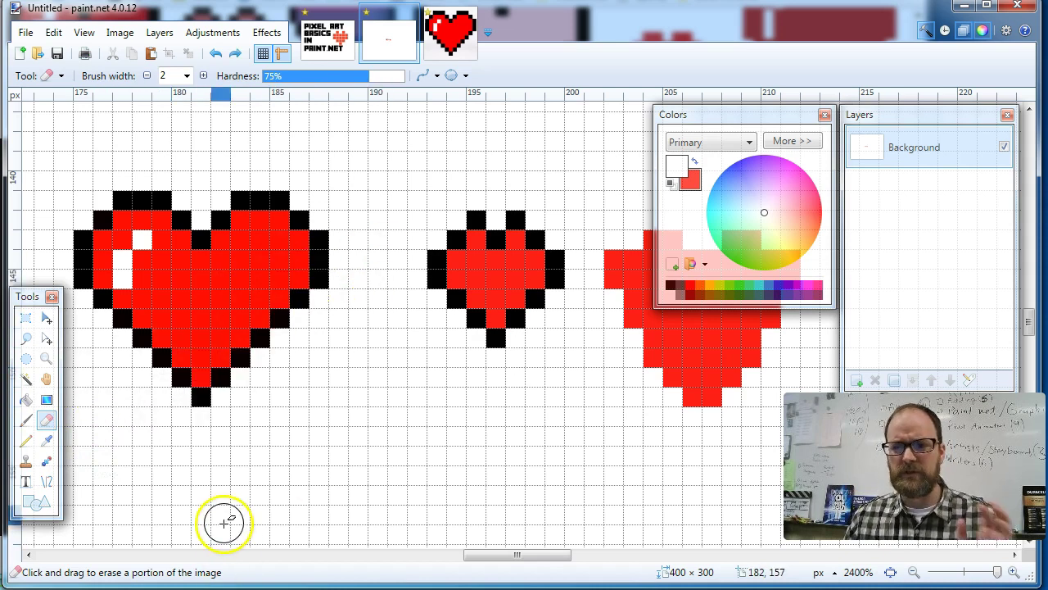